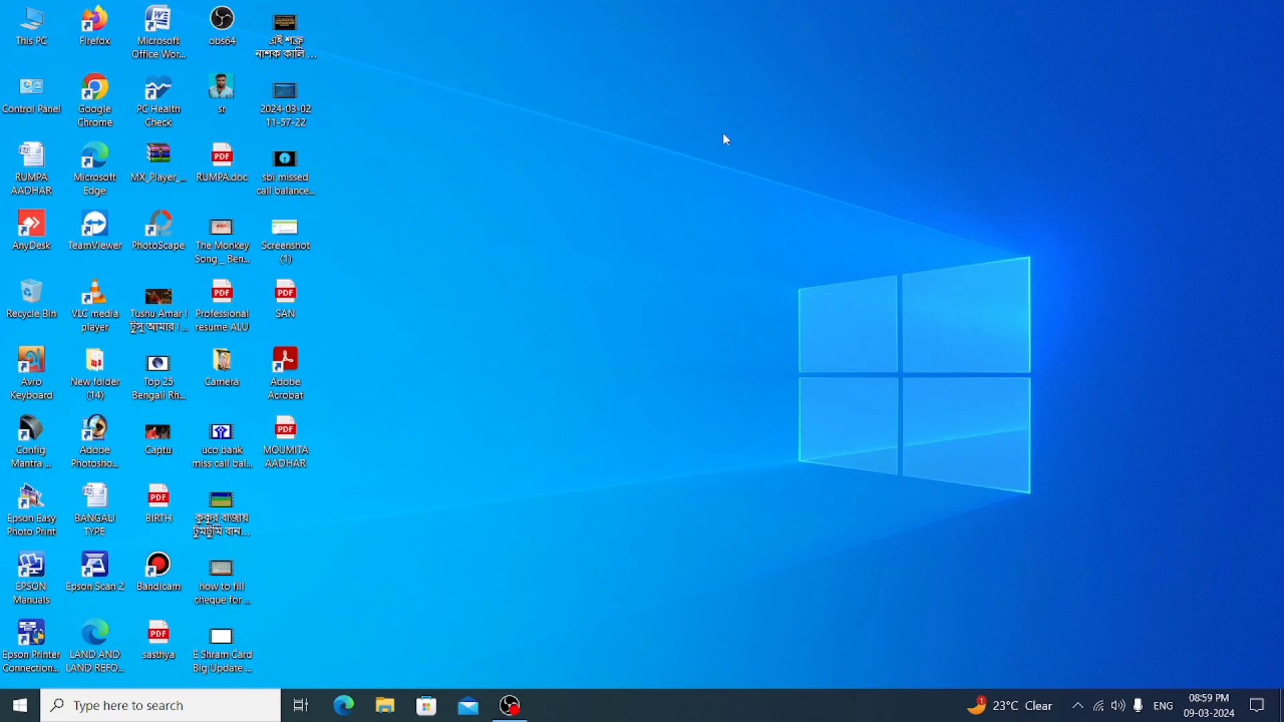
# - Launch Chrome and load wbprms.in, where the Special Instructions notice appears
pyautogui.doubleClick(89, 105)
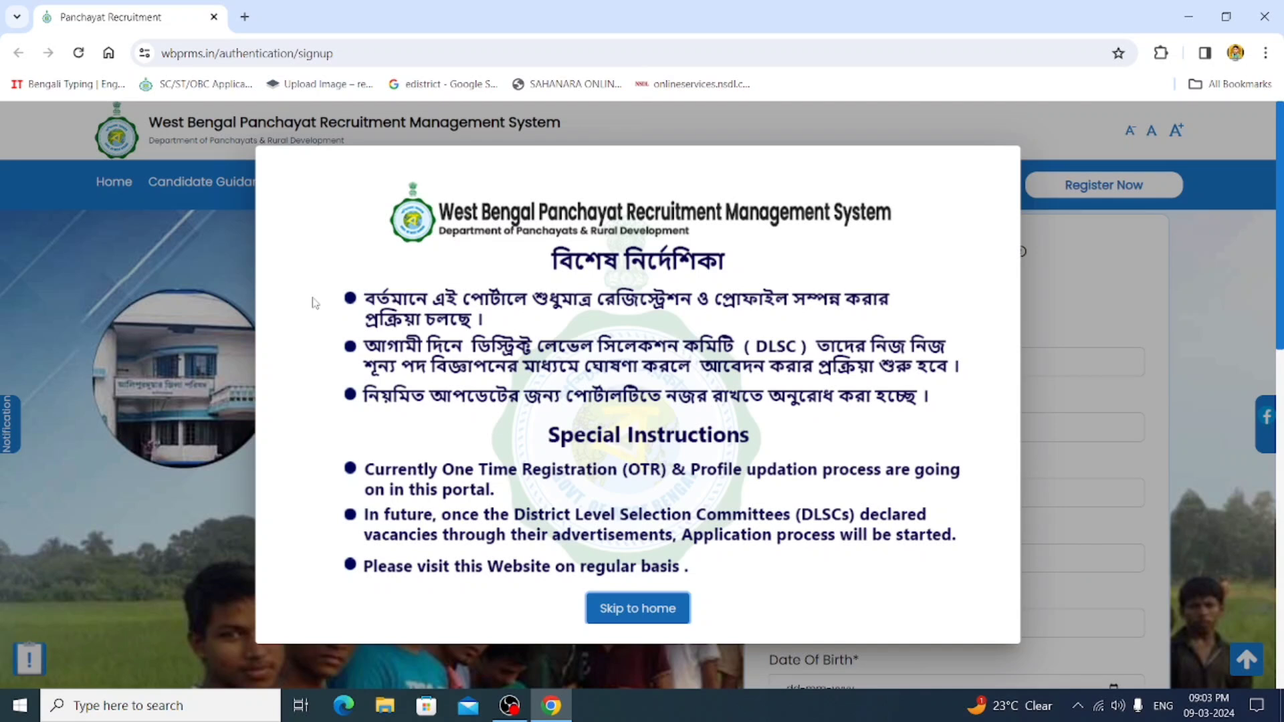
# - Dismiss the Special Instructions notice and scroll through the registration form
pyautogui.click(625, 622)
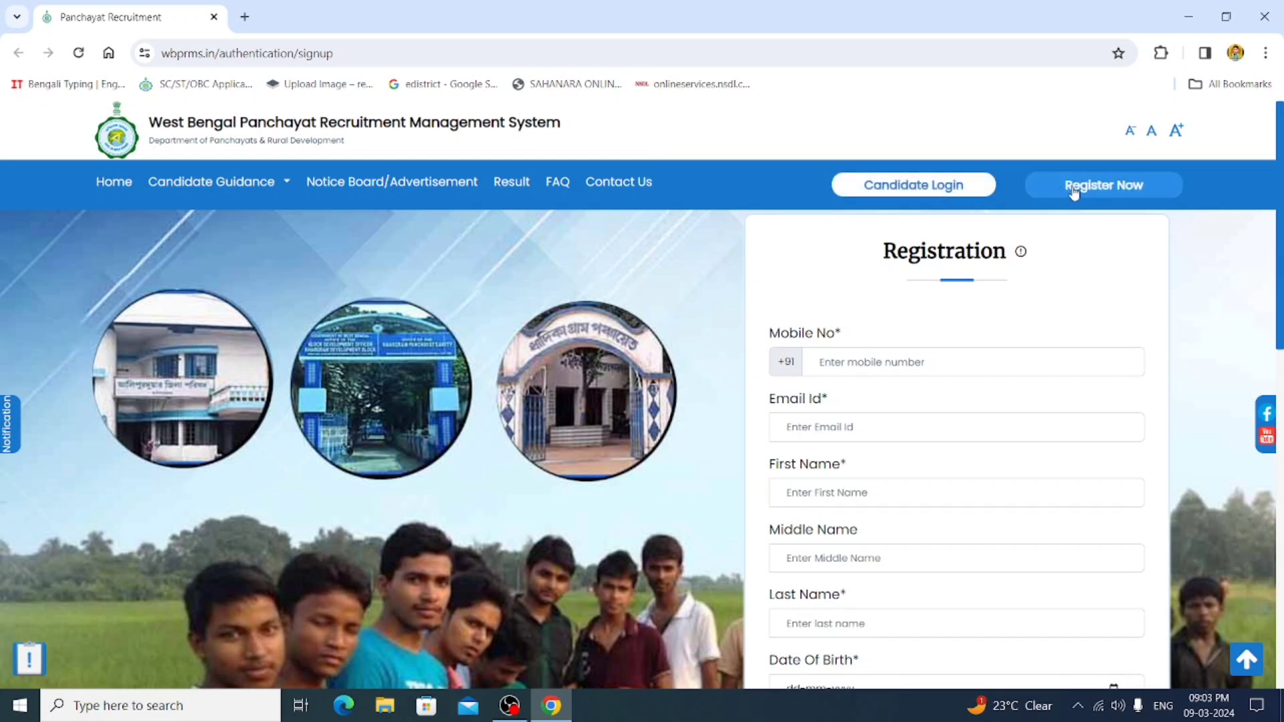
pyautogui.scroll(-1, 917, 370)
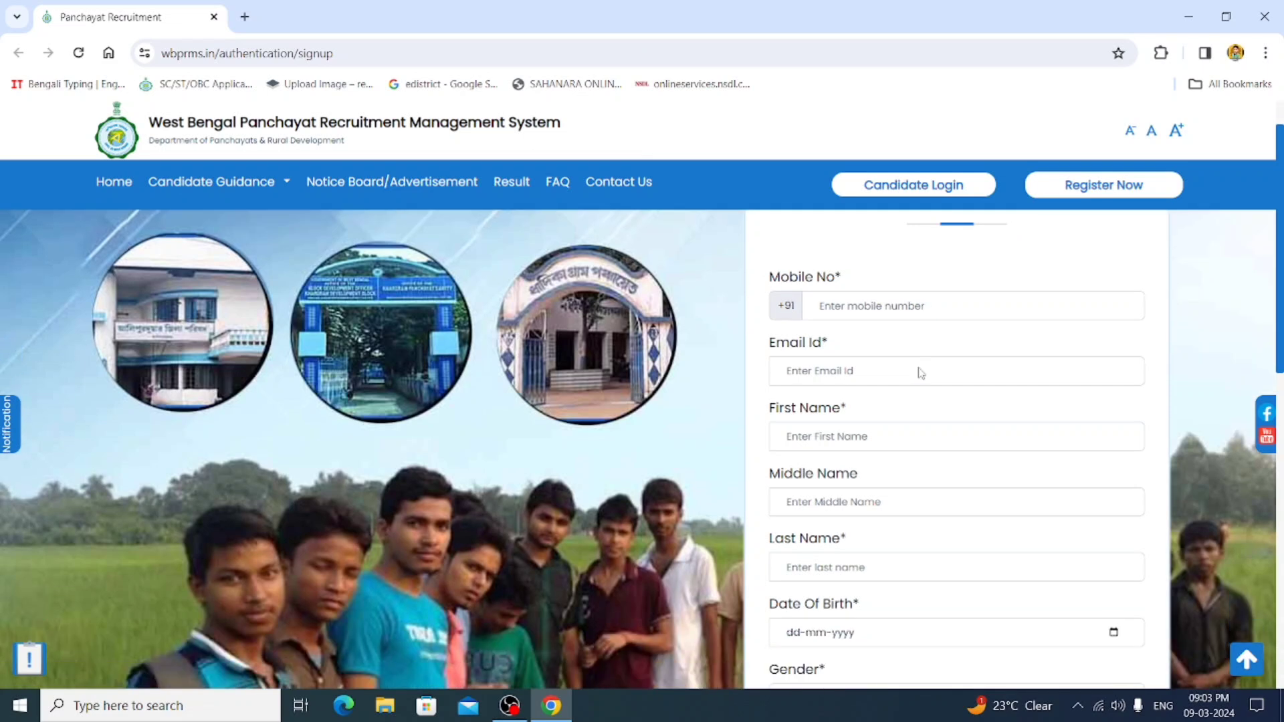
pyautogui.scroll(1, 917, 370)
# - Try the registration form's mobile number and gender fields without completing them
pyautogui.click(855, 374)
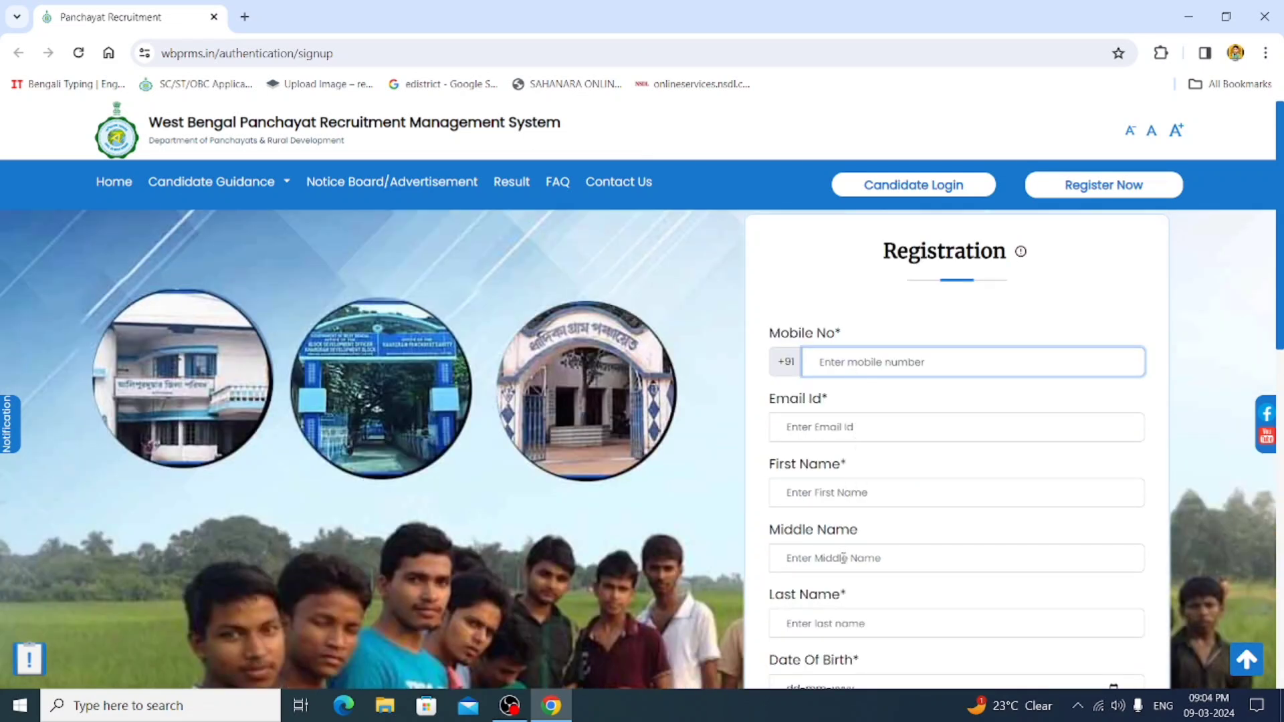
pyautogui.scroll(-2, 828, 597)
pyautogui.scroll(-3, 828, 596)
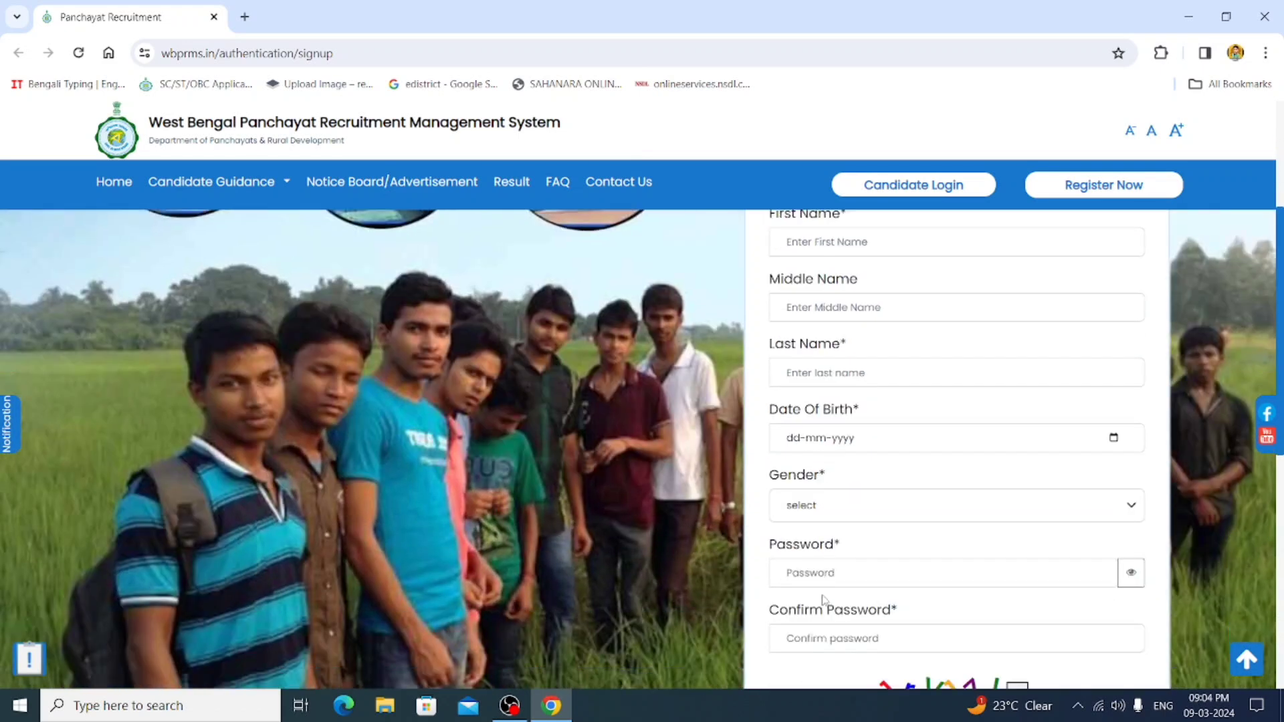
pyautogui.click(809, 508)
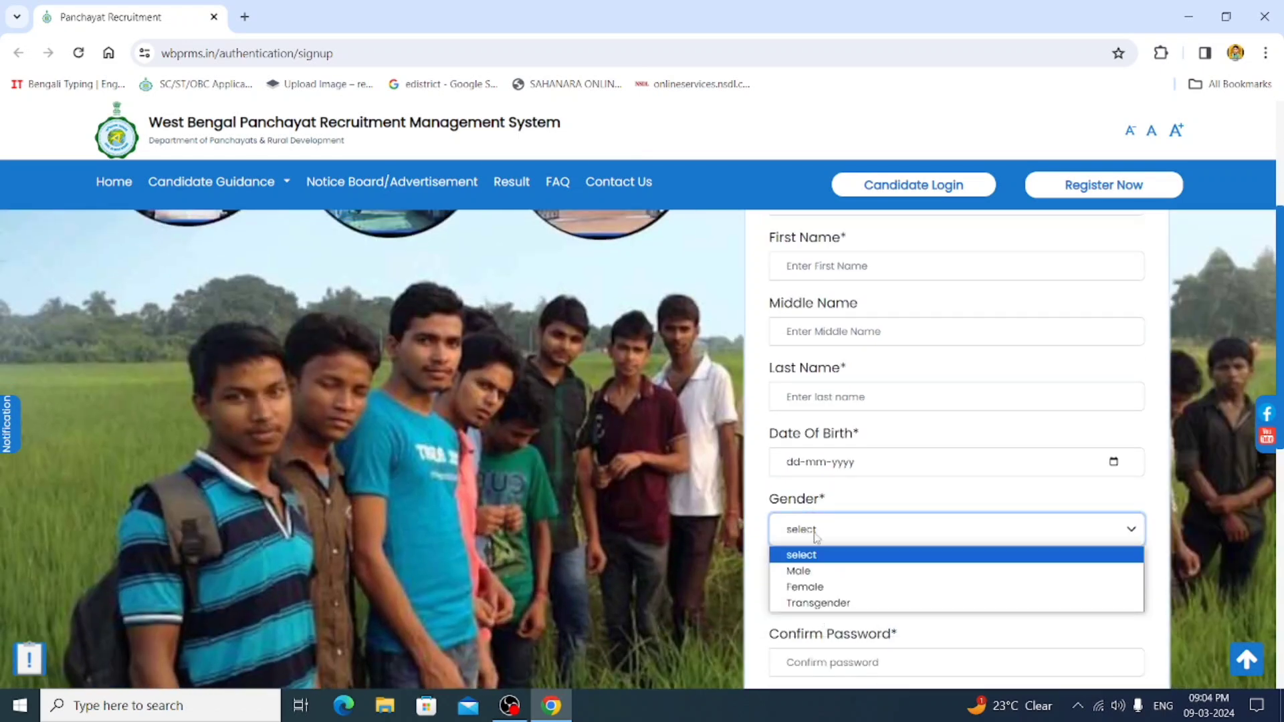
pyautogui.click(692, 571)
pyautogui.scroll(-3, 783, 538)
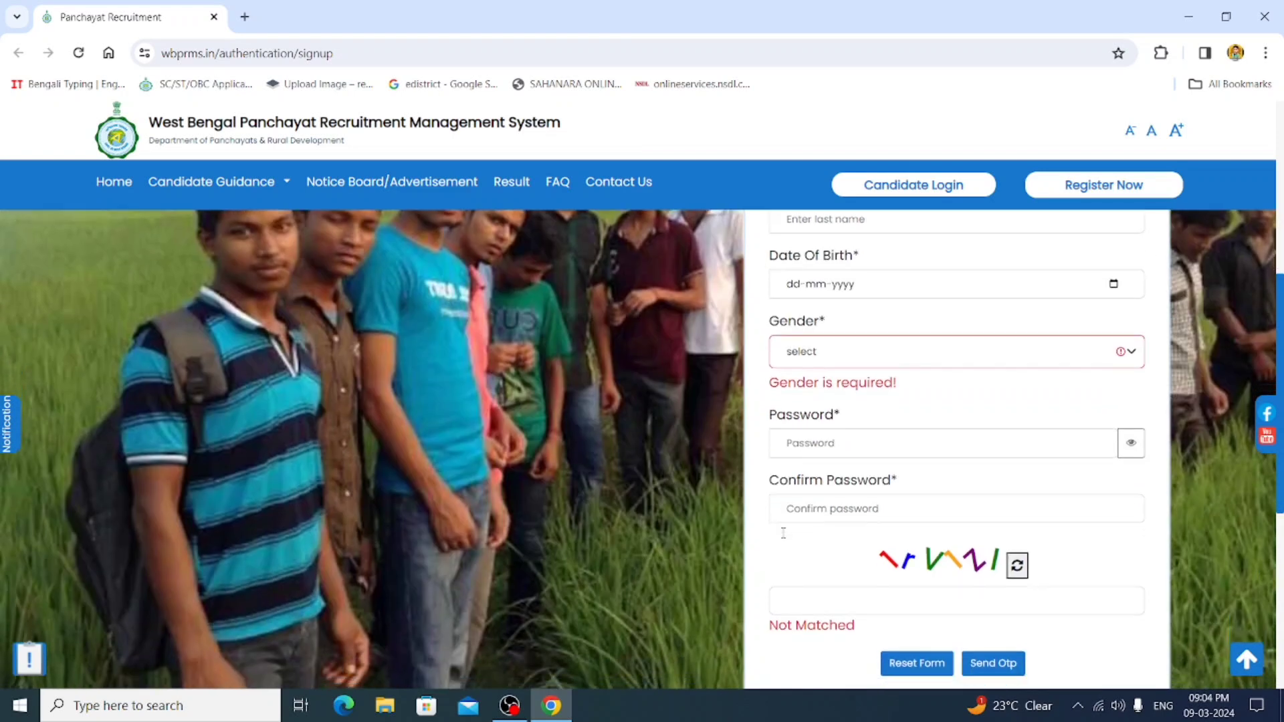
pyautogui.scroll(-3, 779, 526)
pyautogui.scroll(3, 760, 488)
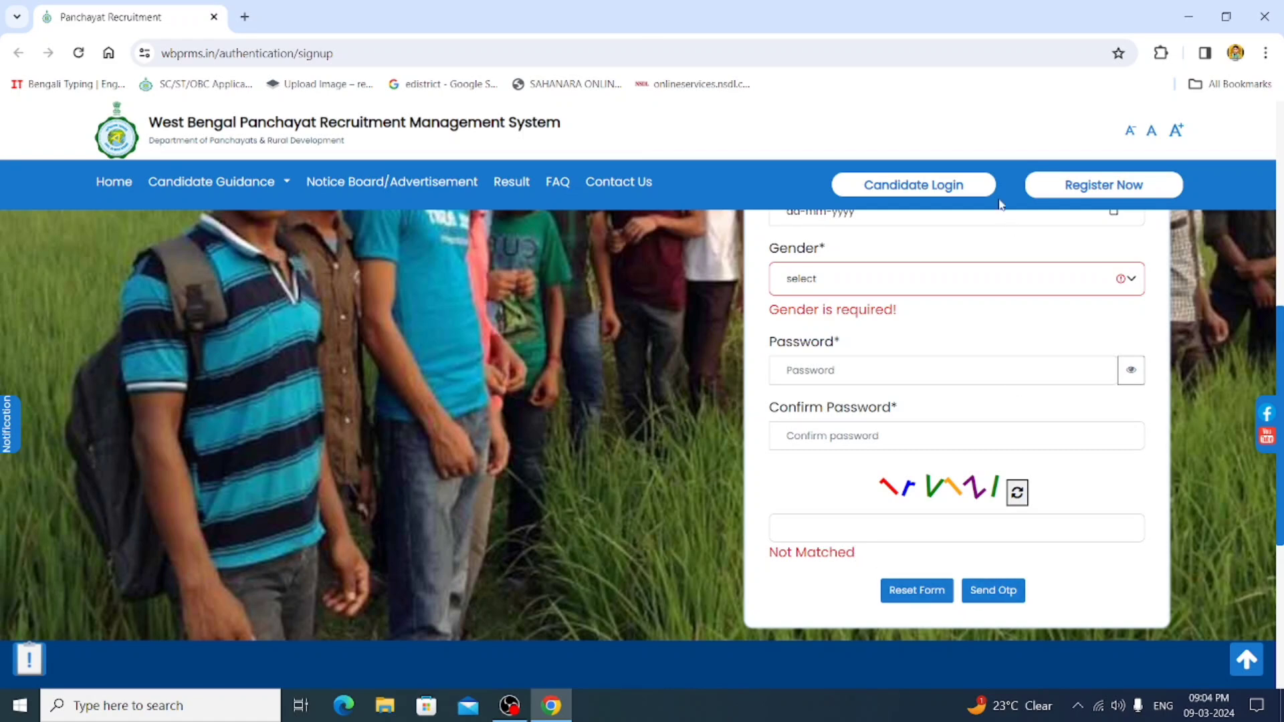
# - Go to Candidate Login and sign in with the candidate's mobile number and password
pyautogui.click(920, 200)
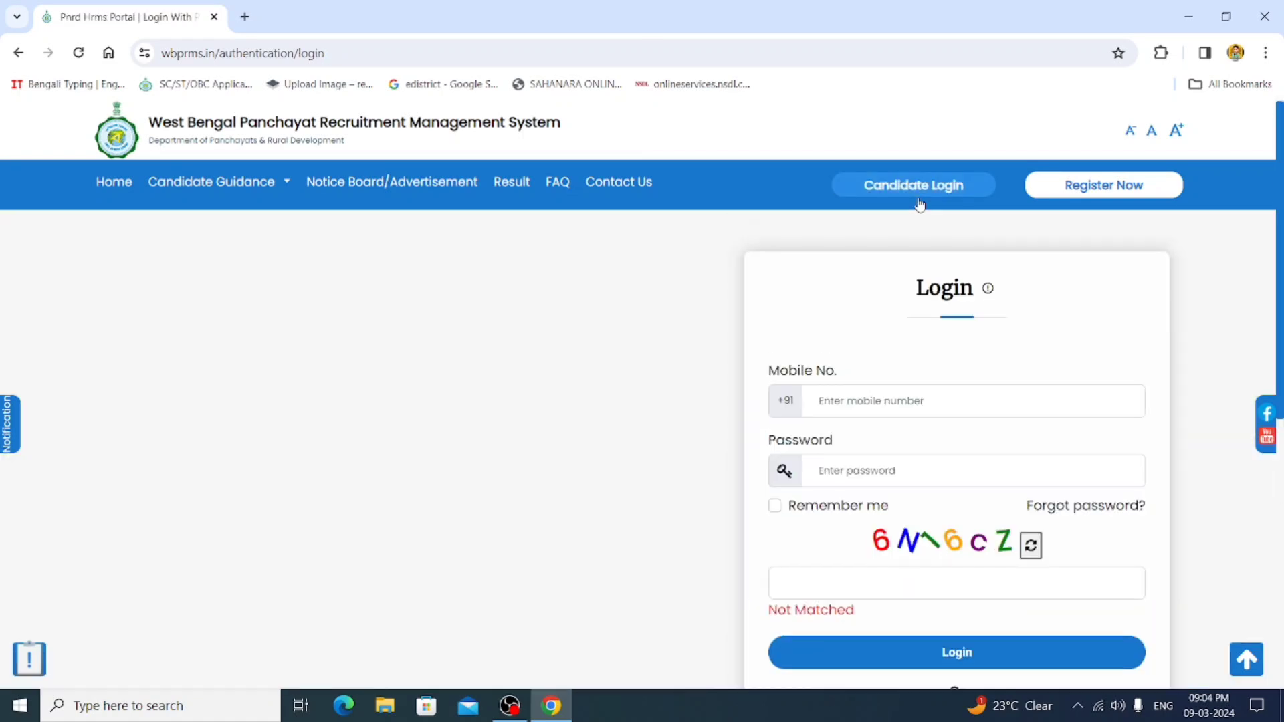
pyautogui.click(897, 401)
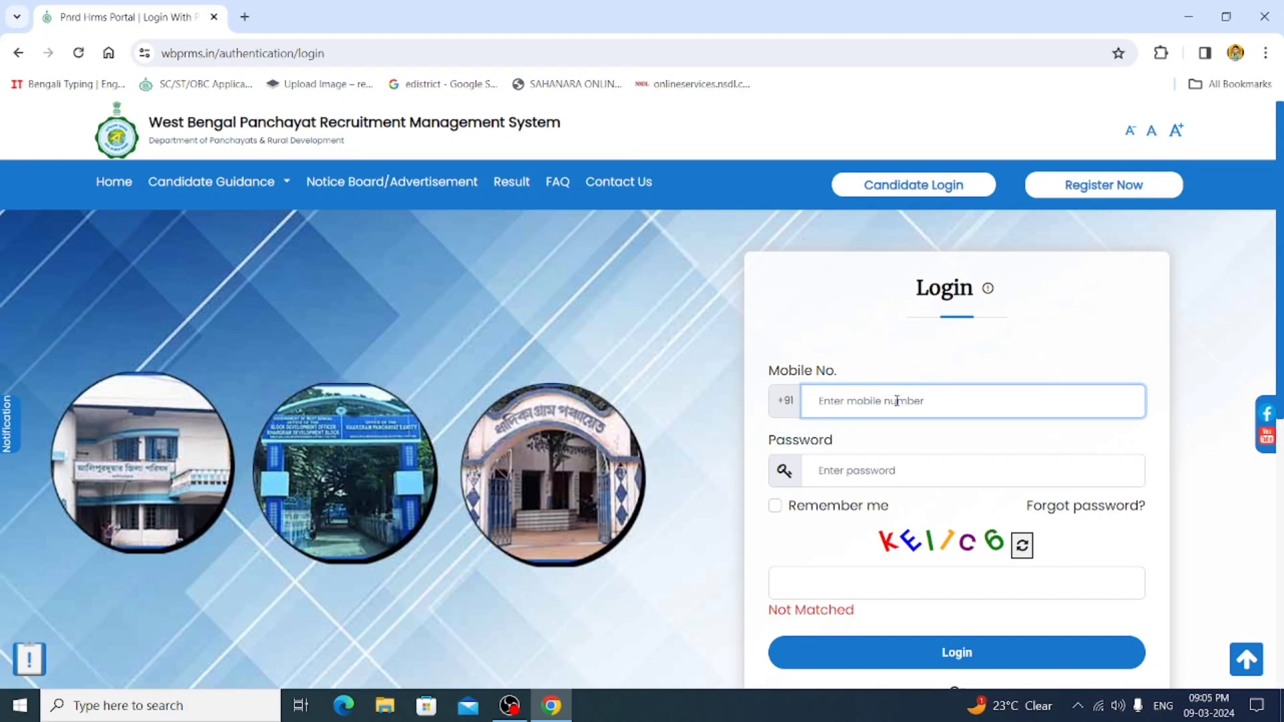
pyautogui.write('9')
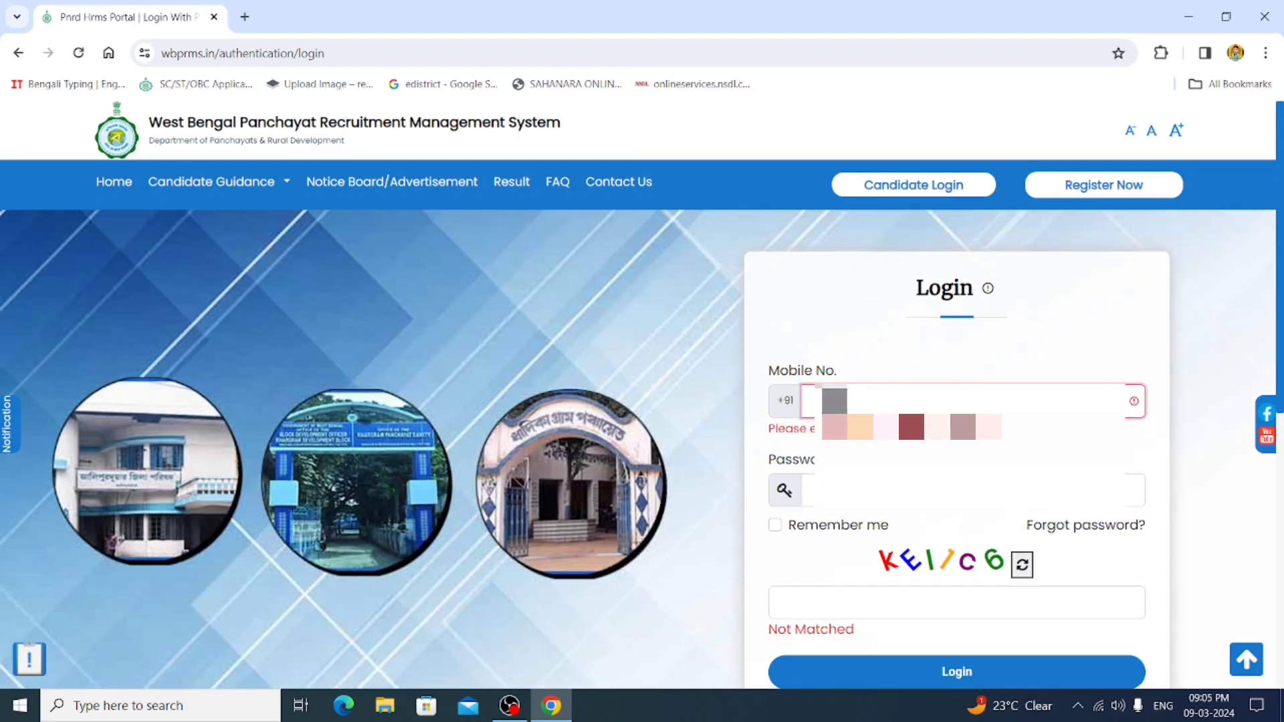
pyautogui.write('**')
pyautogui.click(897, 471)
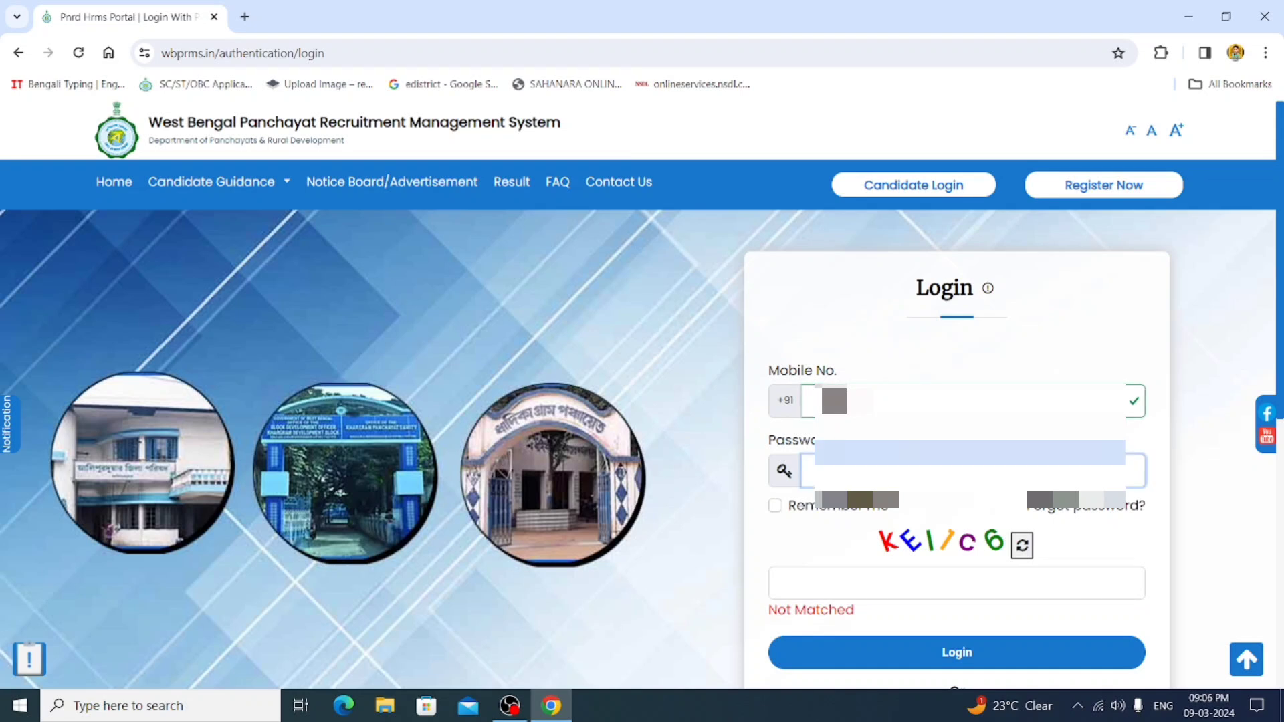
pyautogui.write('*')
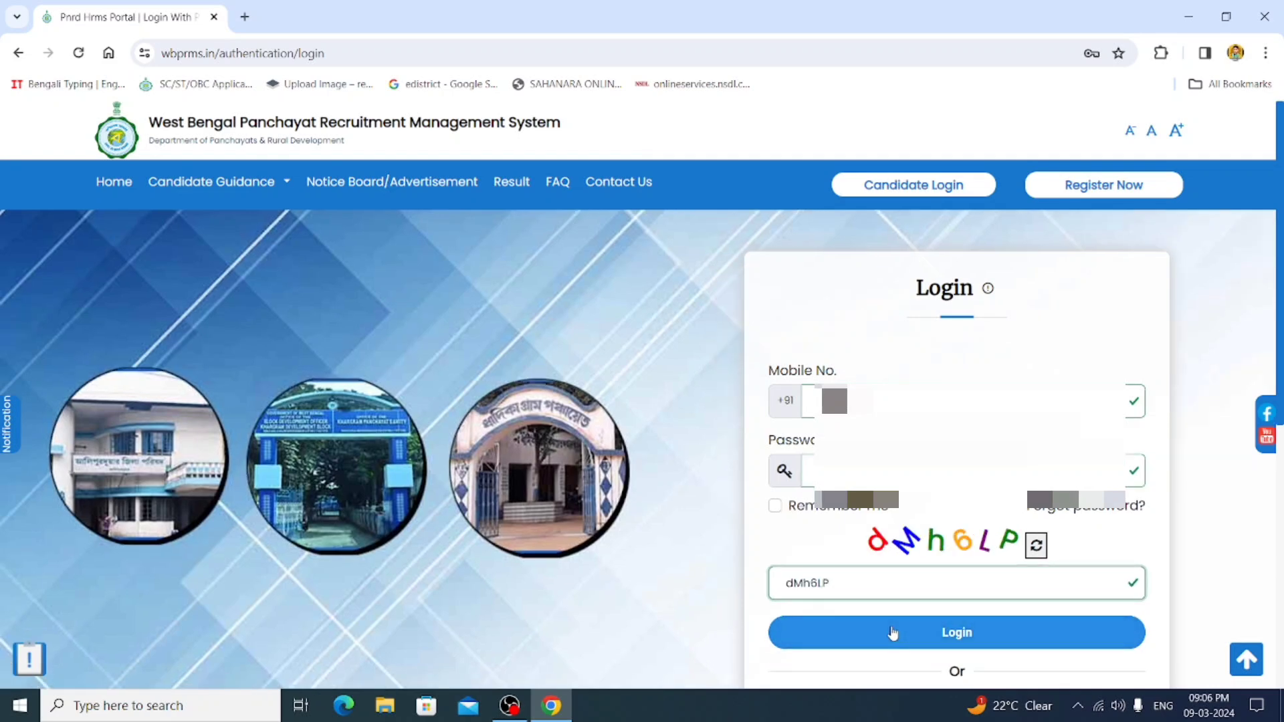
pyautogui.click(886, 628)
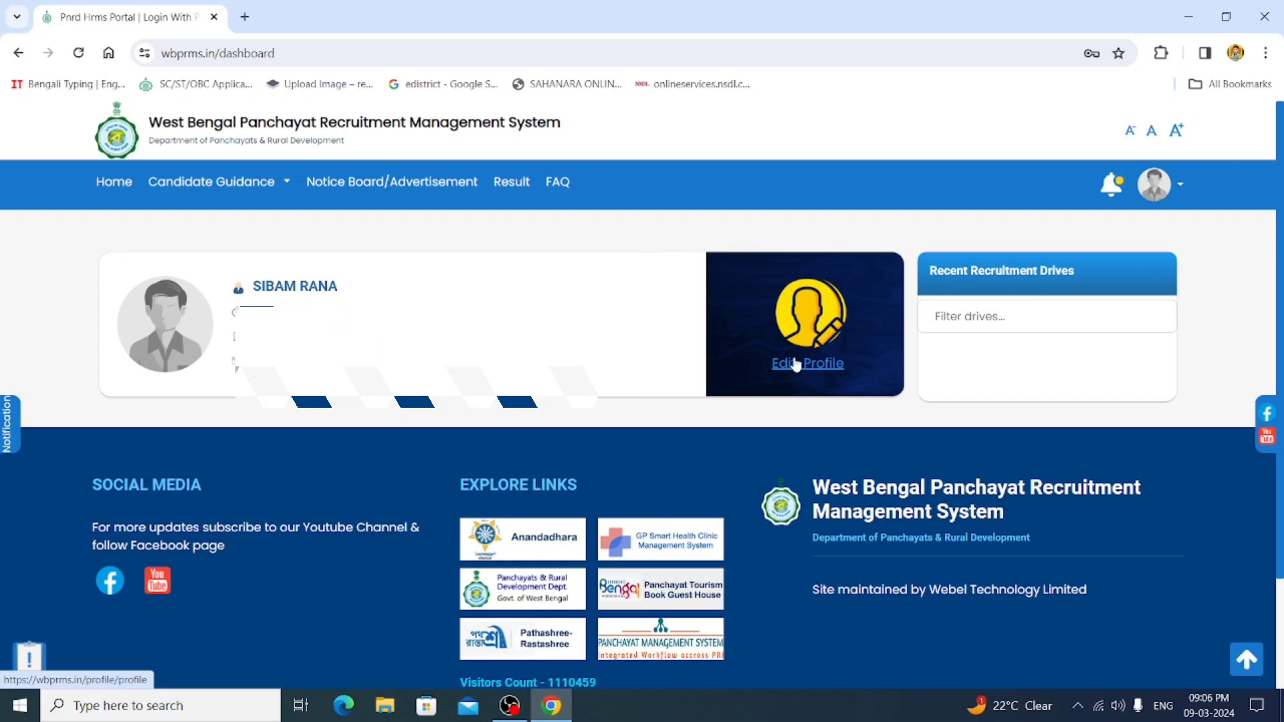
# - Open Edit Profile and scroll down to the Image & Signature Update panel
pyautogui.click(795, 365)
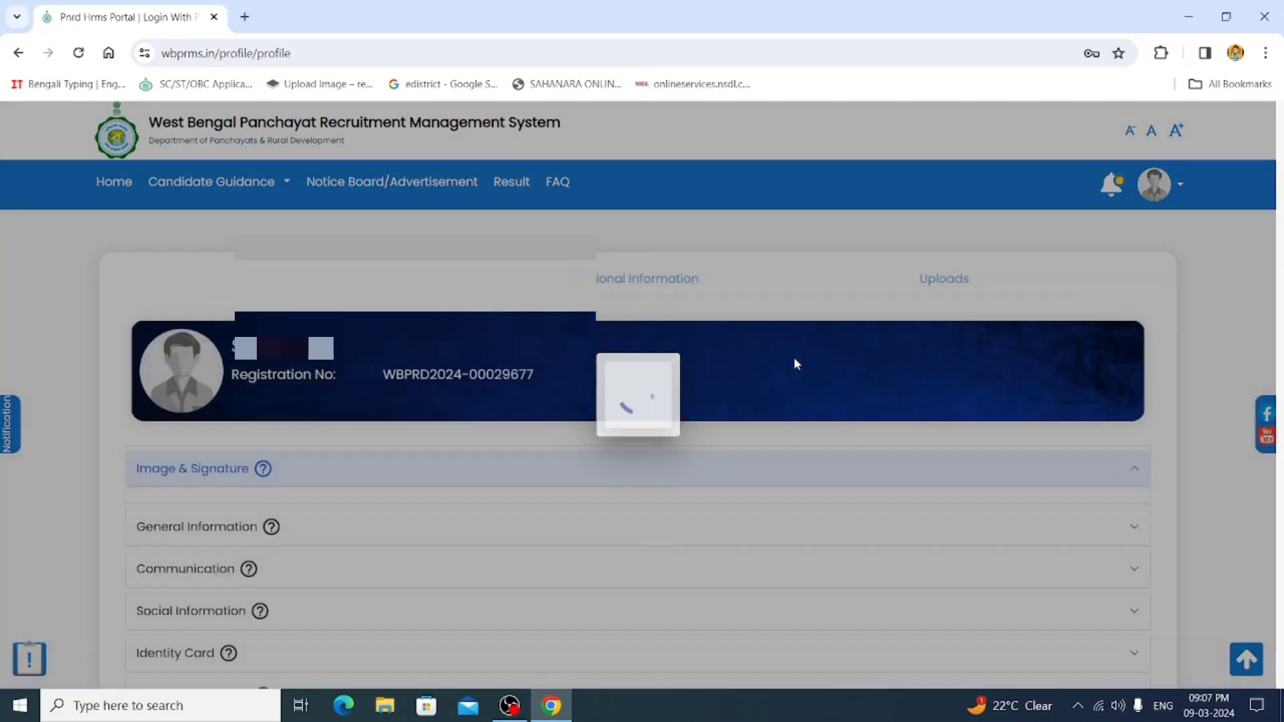
pyautogui.scroll(-3, 555, 433)
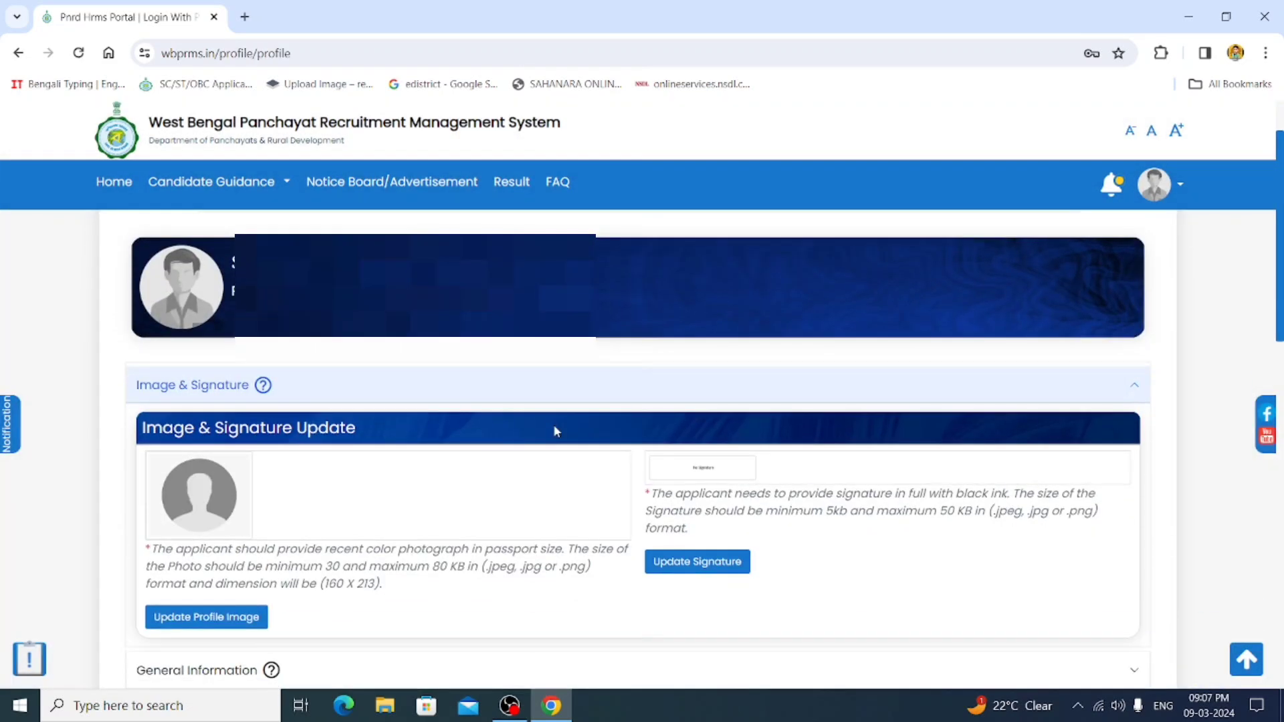
pyautogui.scroll(-1, 557, 433)
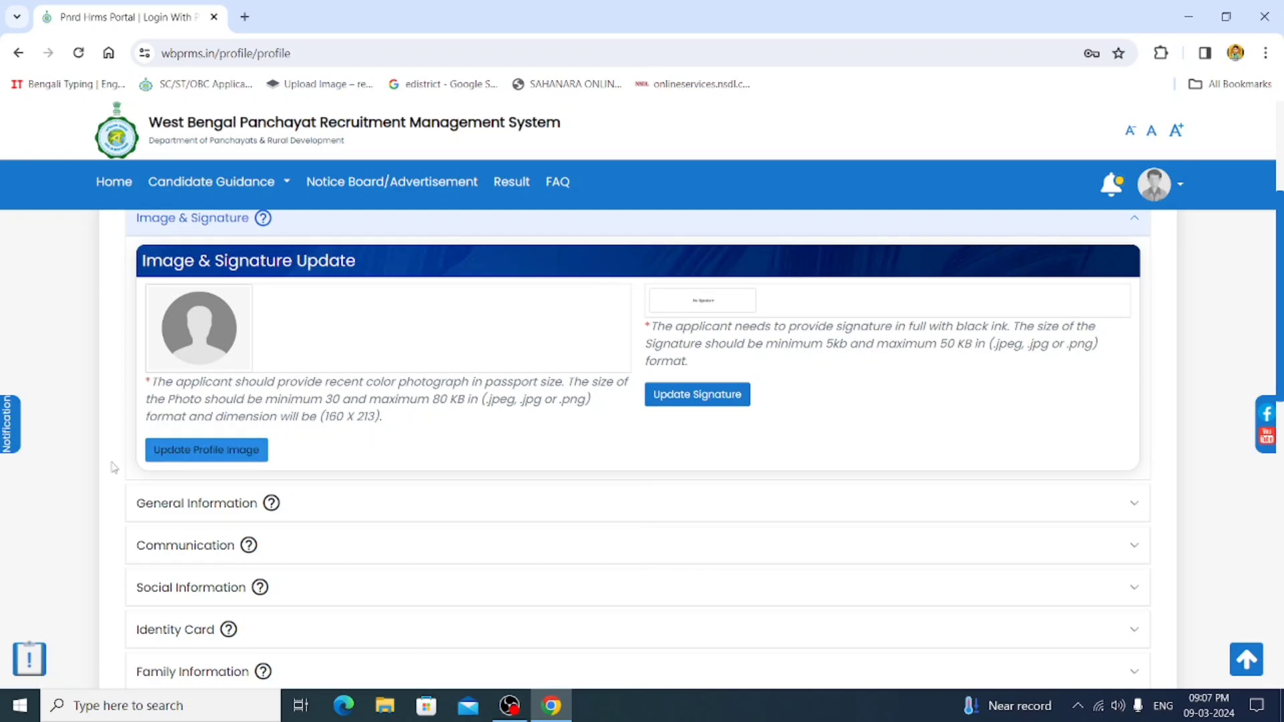
# - Upload sr.jpg as the candidate's profile photo
pyautogui.click(173, 446)
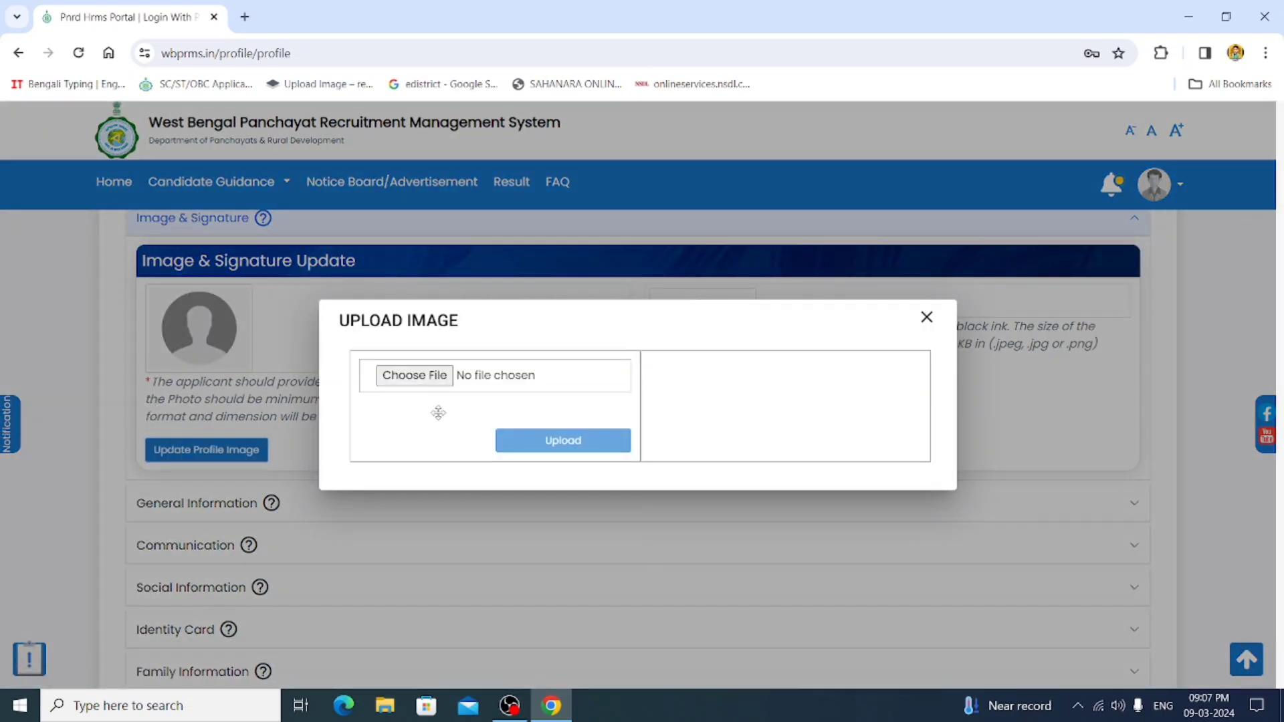
pyautogui.click(418, 378)
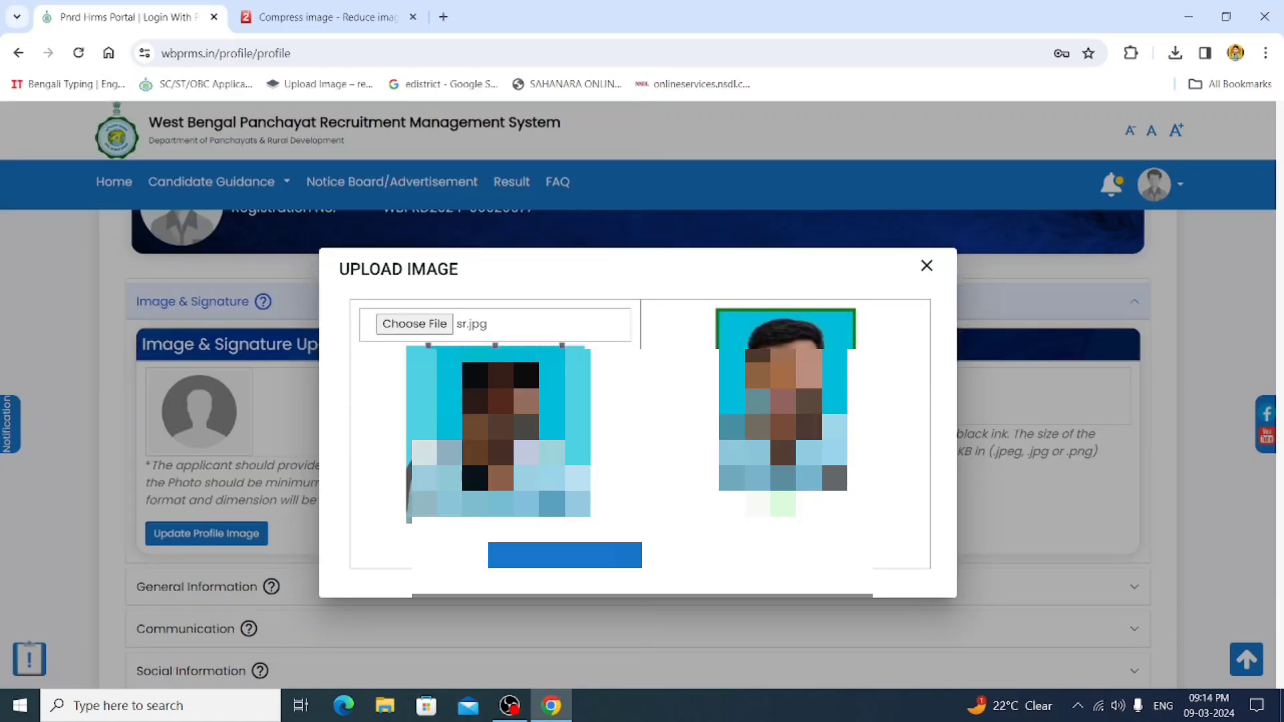
pyautogui.click(579, 556)
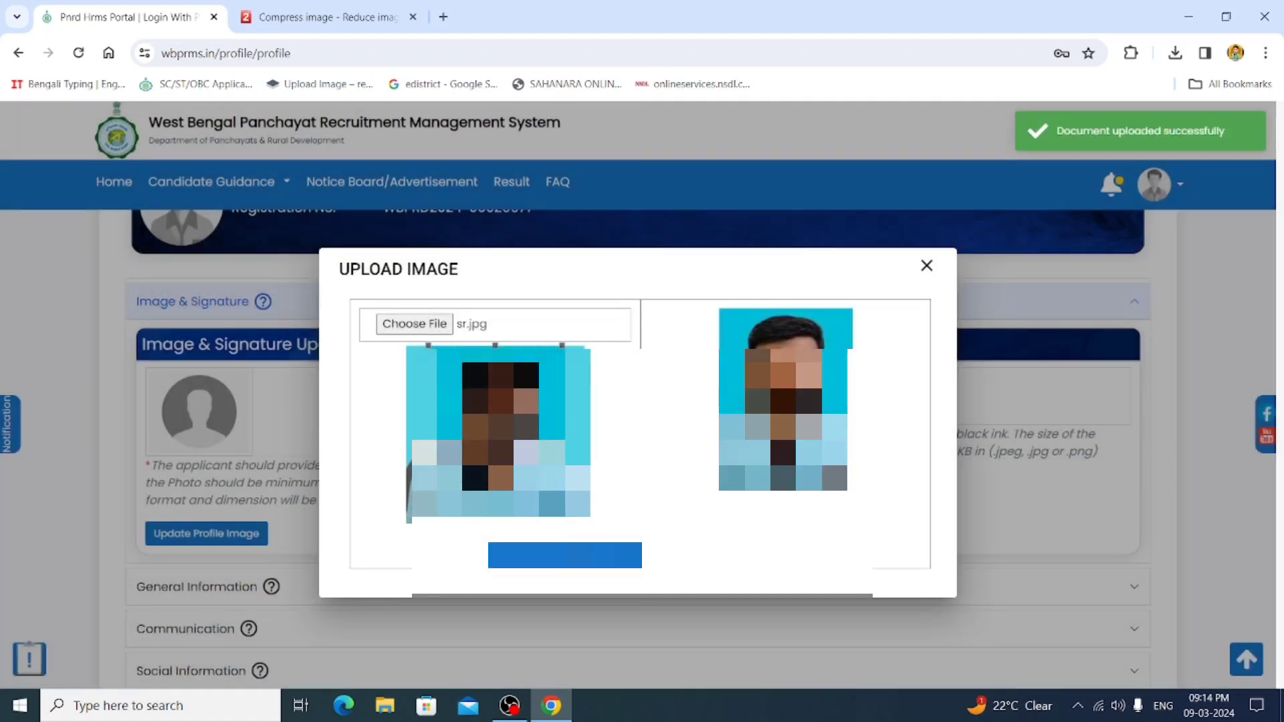
pyautogui.click(926, 267)
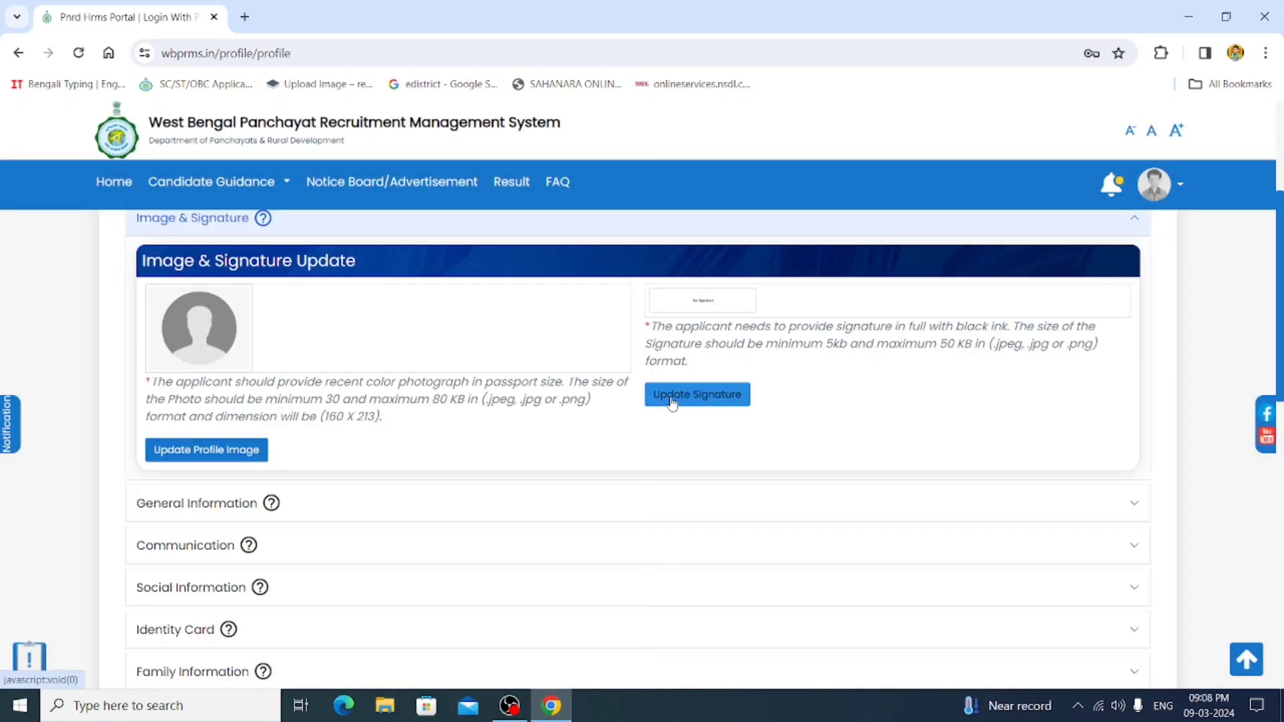
# - Upload S FGHJK.jpg as the candidate's signature image
pyautogui.click(672, 399)
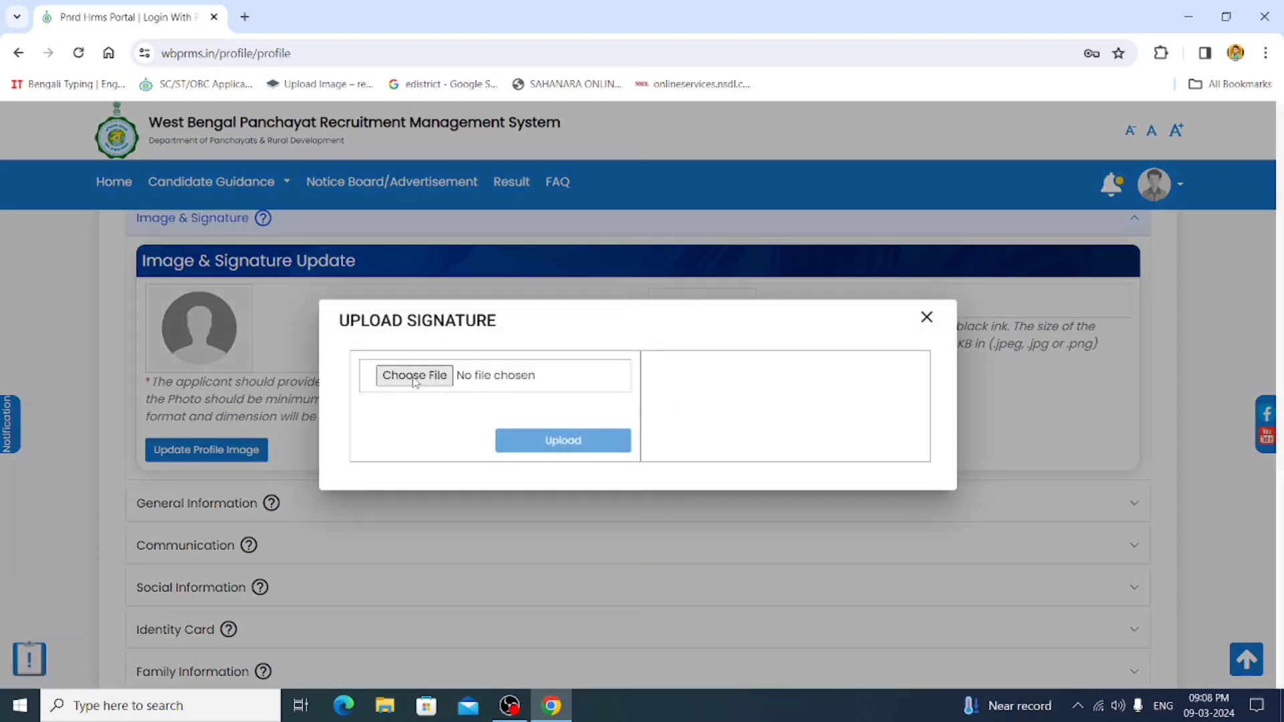
pyautogui.click(414, 375)
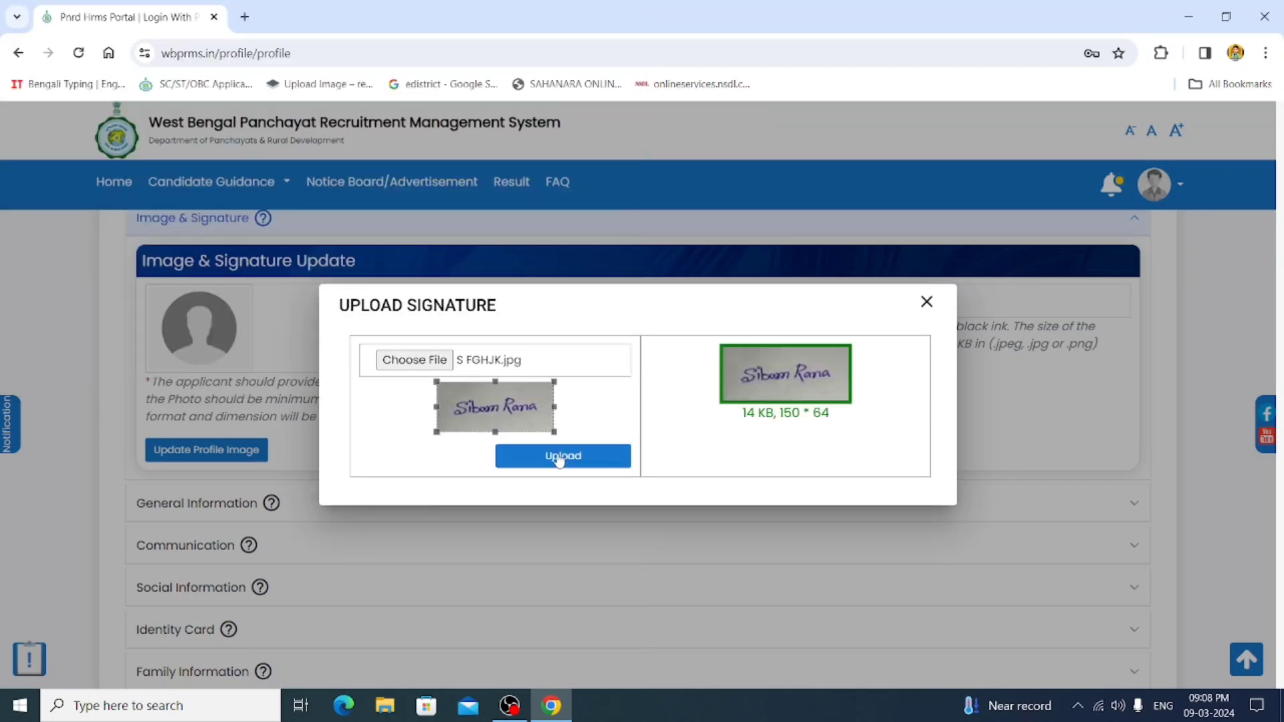
pyautogui.click(559, 457)
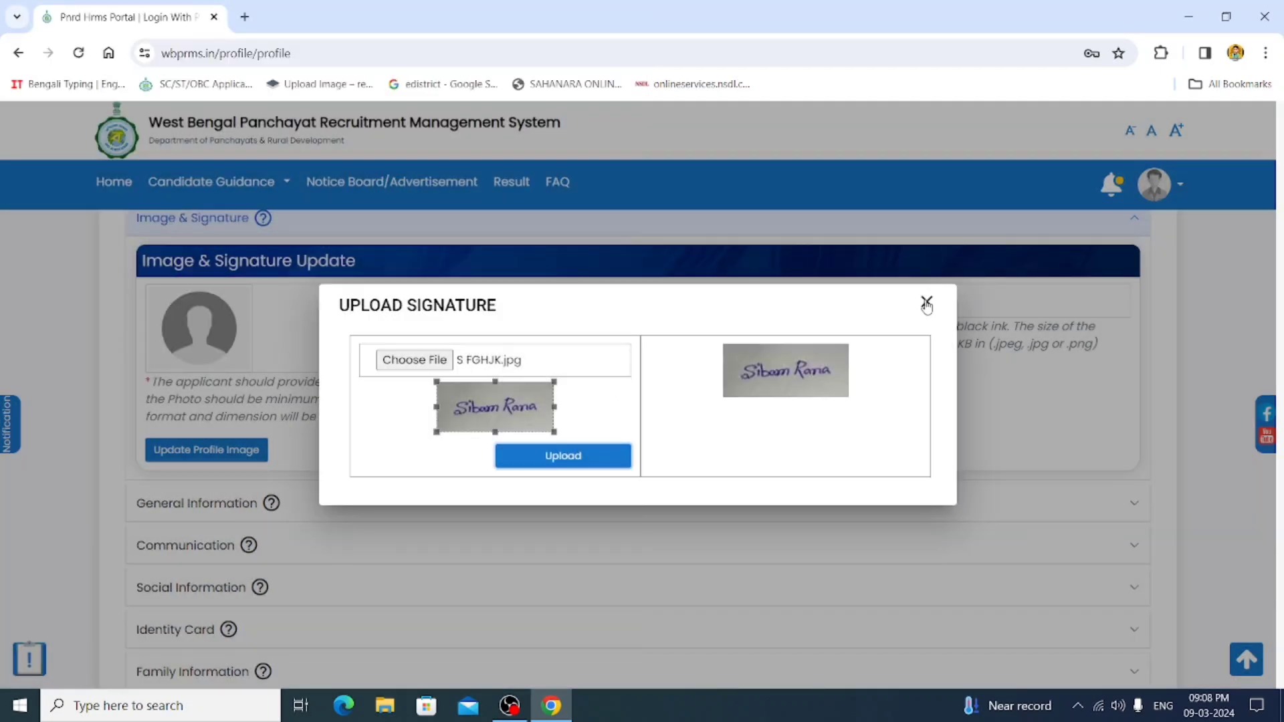
pyautogui.click(925, 301)
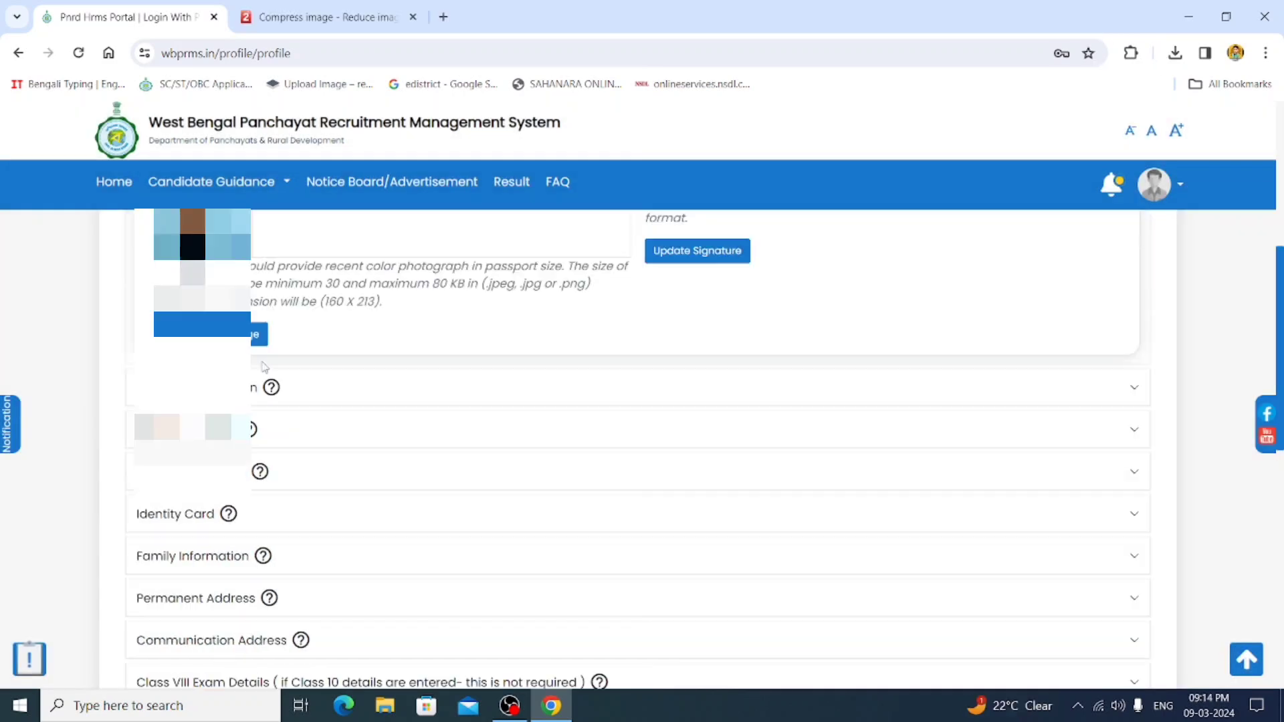
# - Expand the General Information, Communication and Social Information profile sections
pyautogui.scroll(4, 639, 448)
pyautogui.scroll(-2, 767, 490)
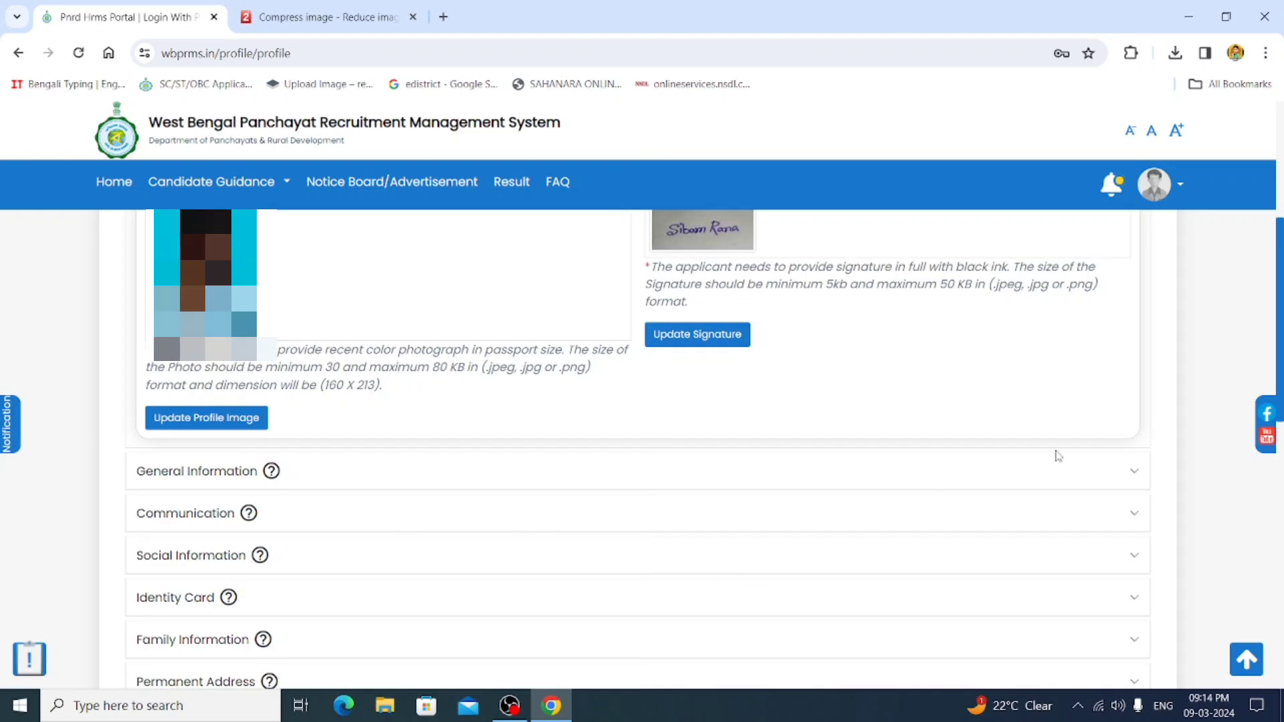
pyautogui.click(1111, 486)
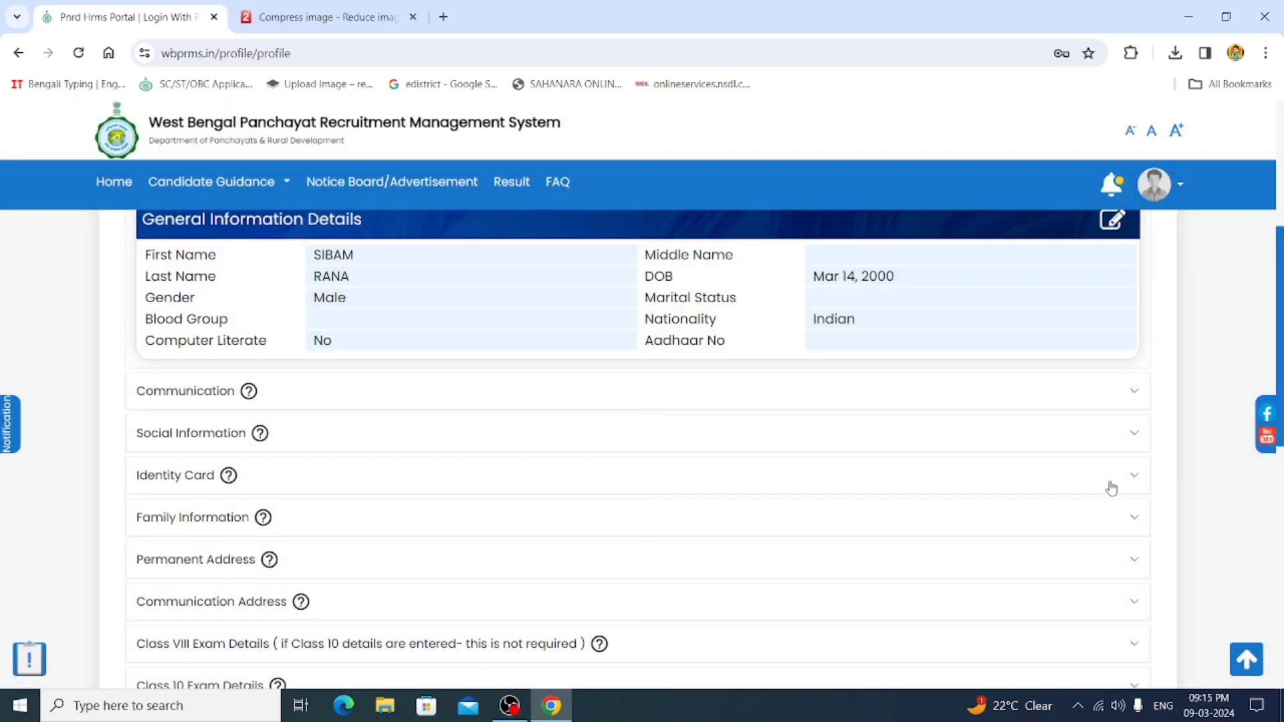
pyautogui.scroll(1, 615, 476)
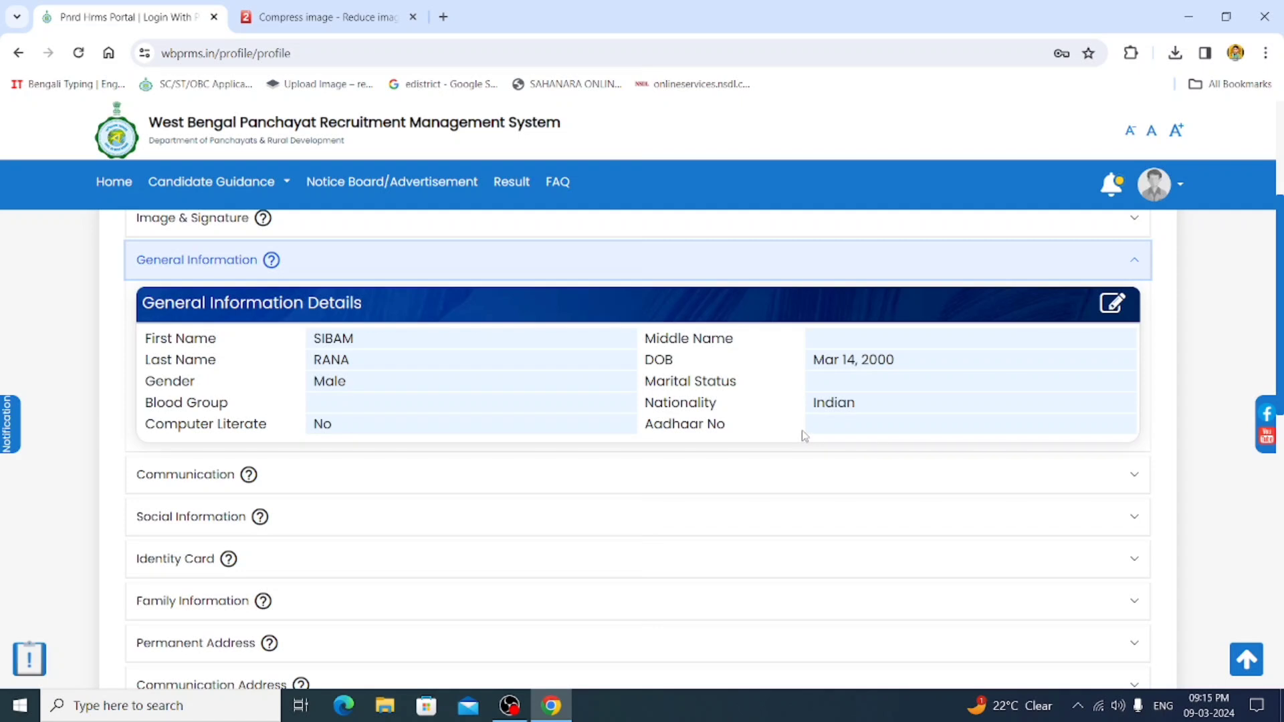
pyautogui.click(825, 434)
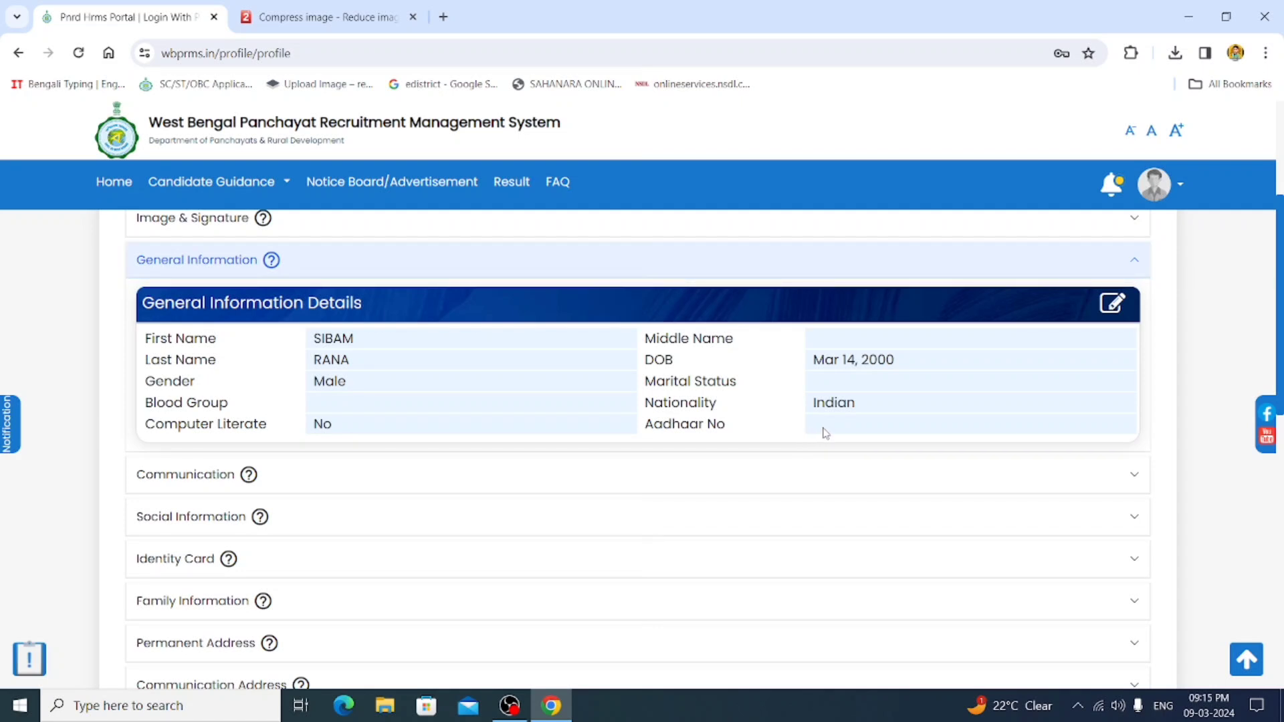
pyautogui.click(869, 470)
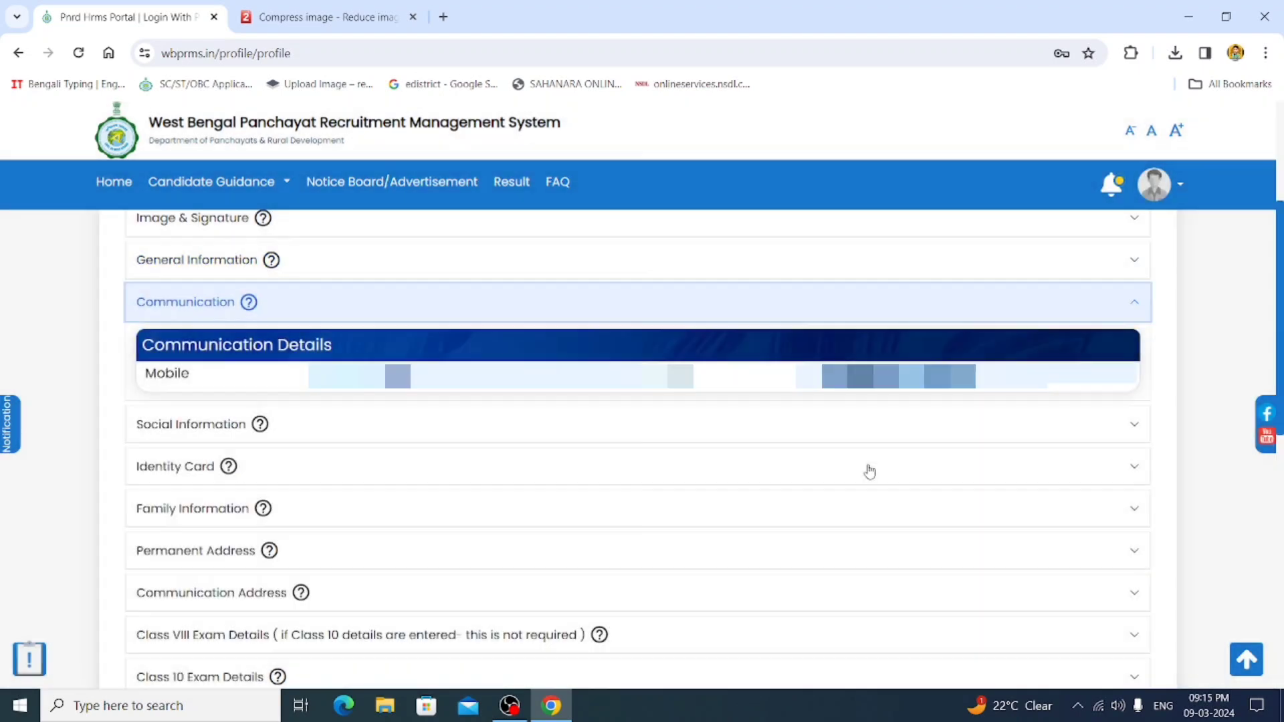
pyautogui.click(628, 422)
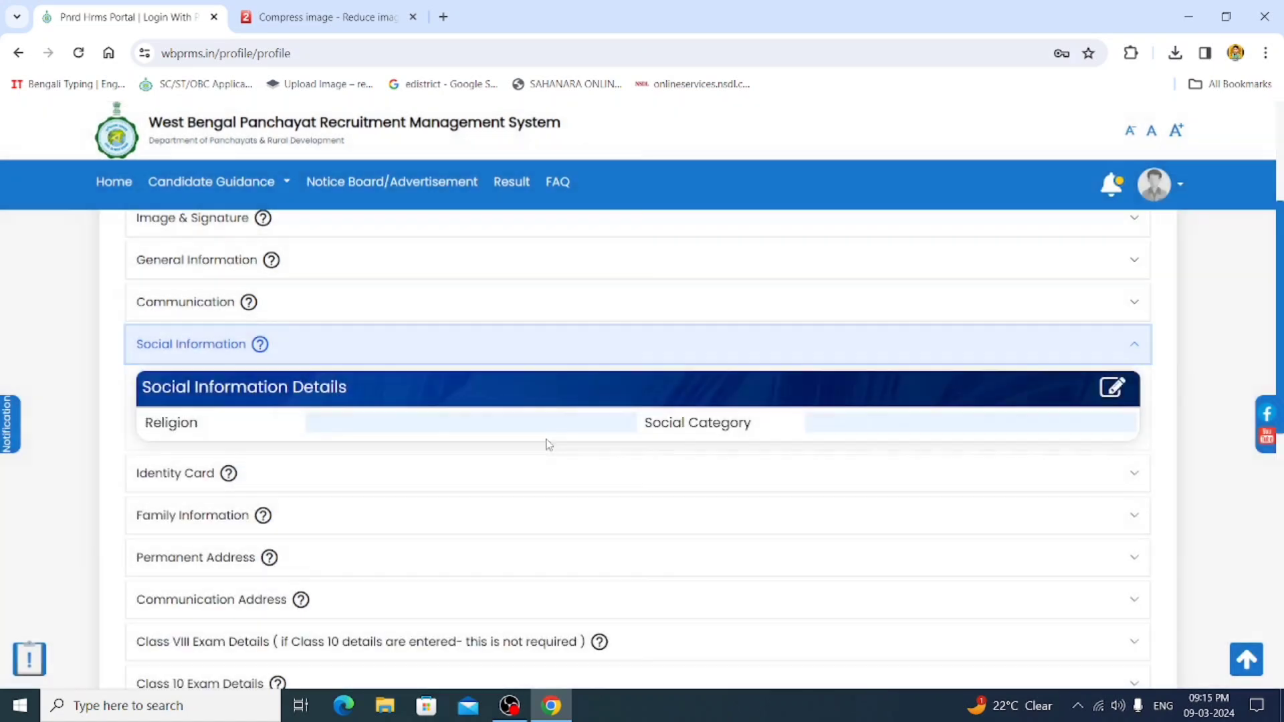
# - Save Religion as Hinduism and Social Category as OBC-B, then expand Identity Card
pyautogui.click(1125, 388)
pyautogui.click(503, 402)
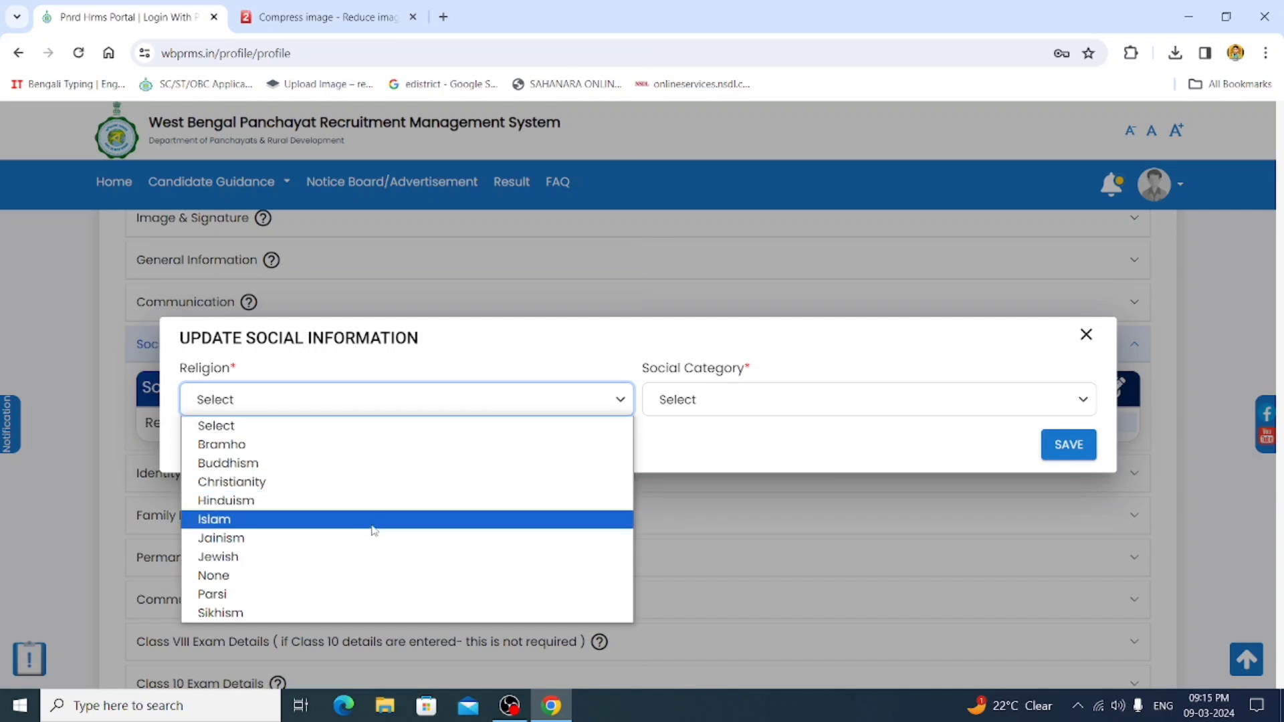
pyautogui.click(378, 505)
pyautogui.click(762, 399)
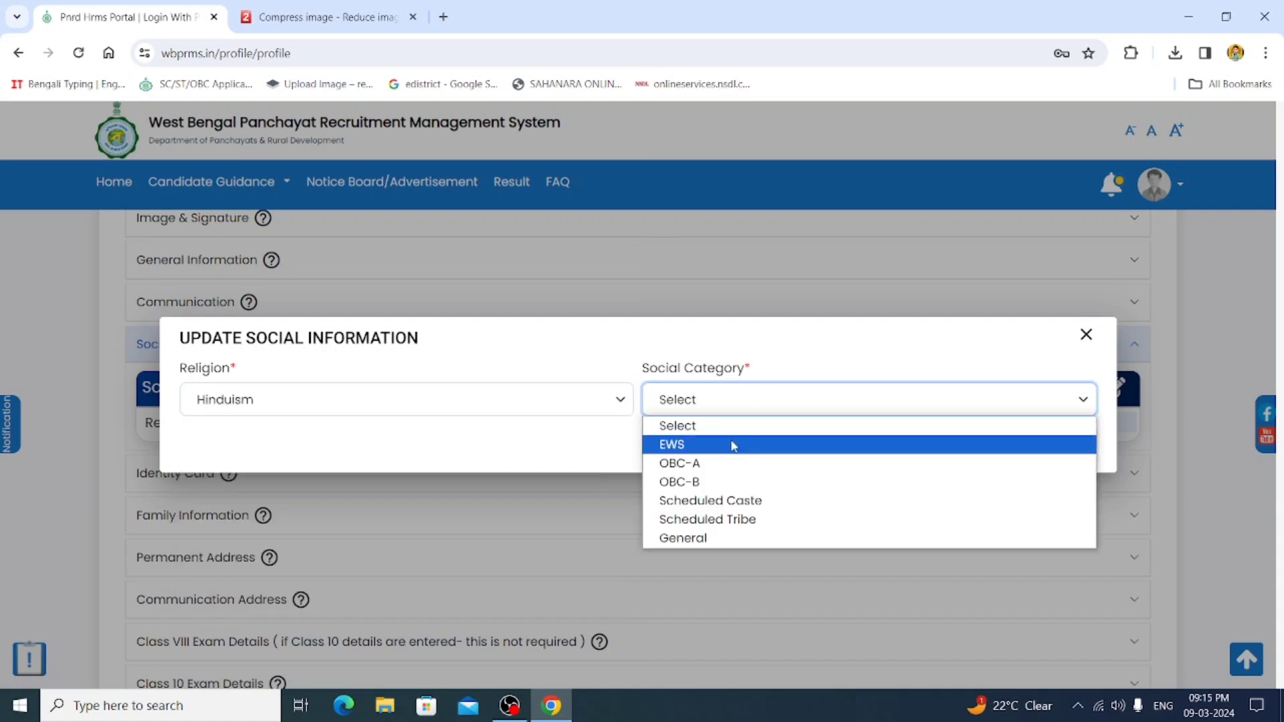
pyautogui.click(717, 480)
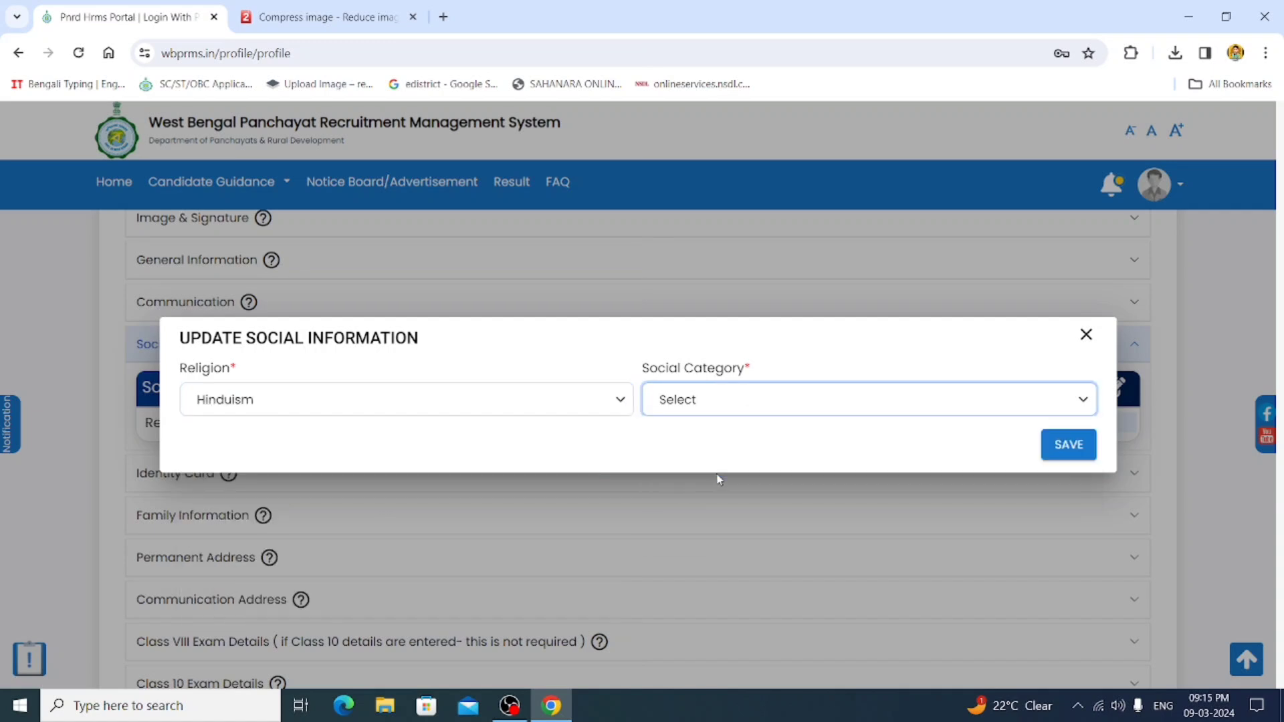
pyautogui.click(1069, 443)
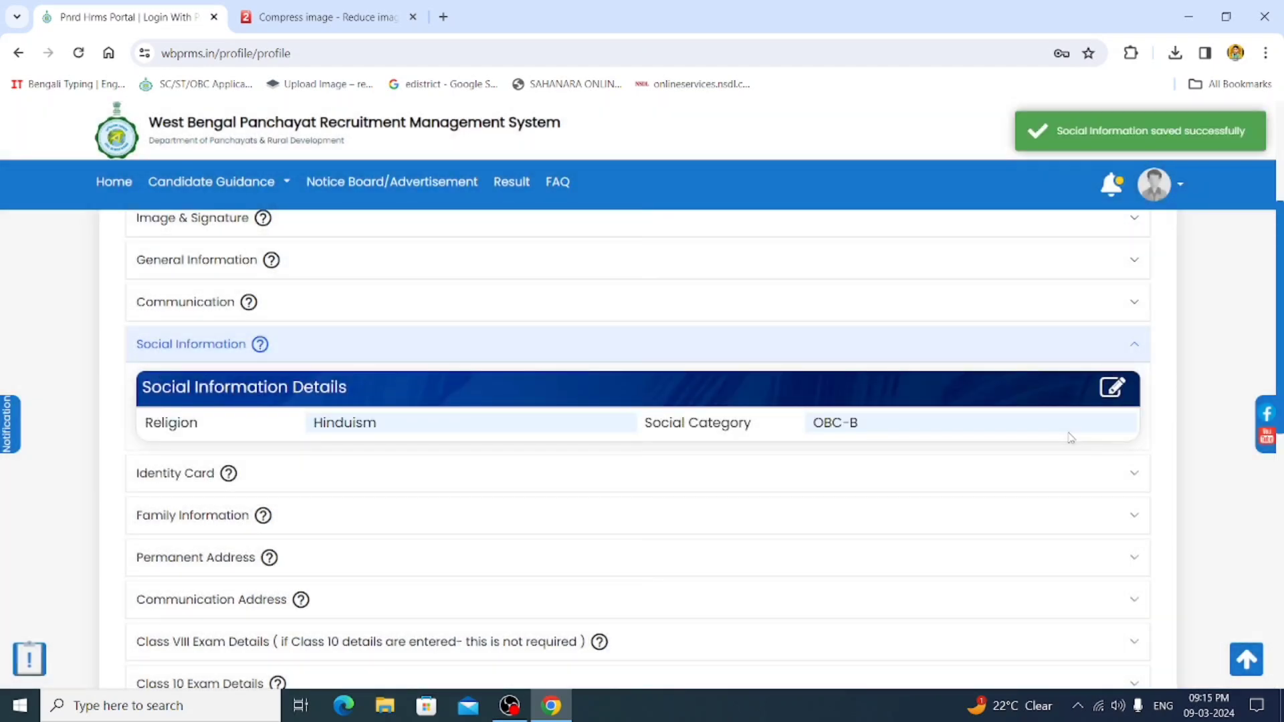
pyautogui.click(620, 473)
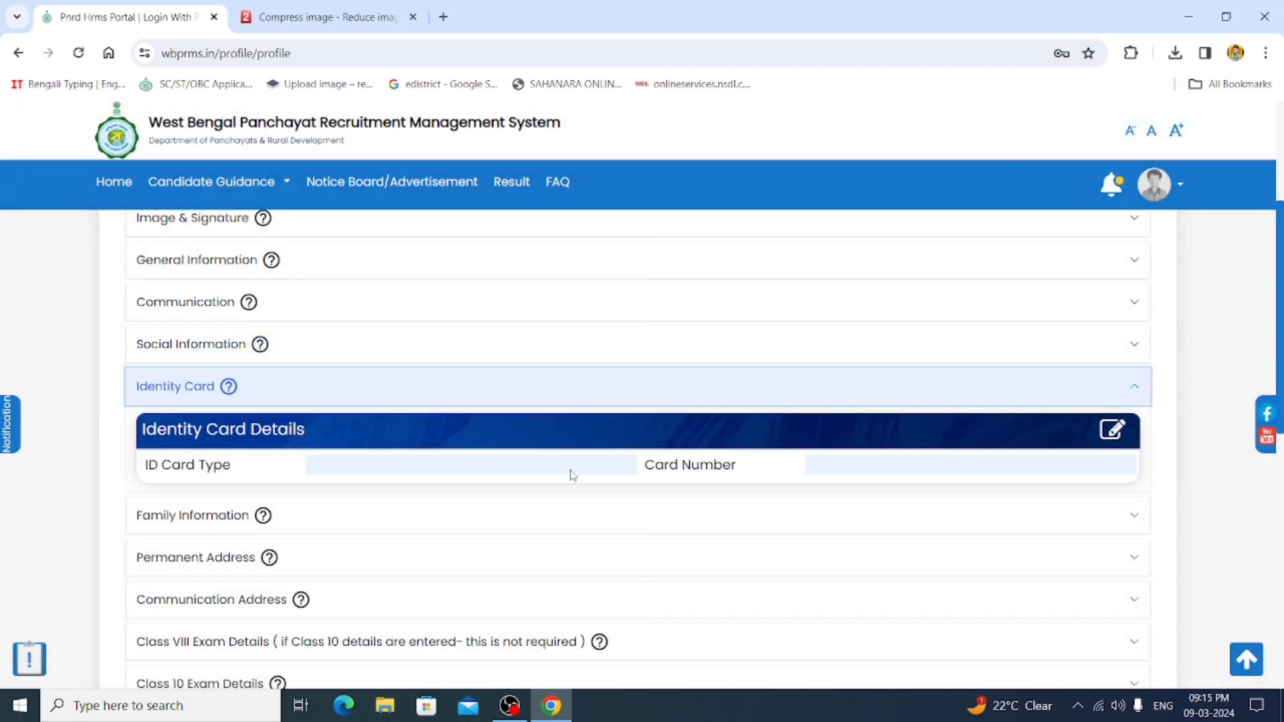
# - Save PAN as the ID card type along with the candidate's PAN number
pyautogui.click(1104, 439)
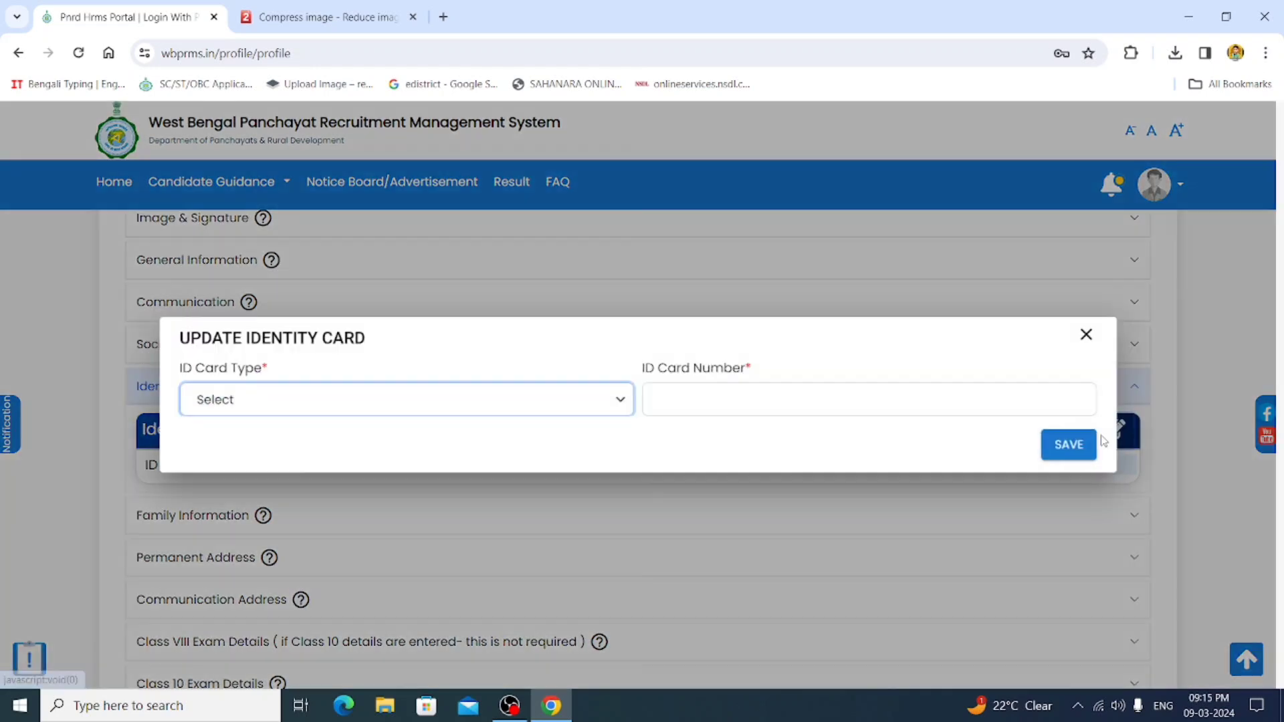
pyautogui.click(551, 405)
pyautogui.click(364, 463)
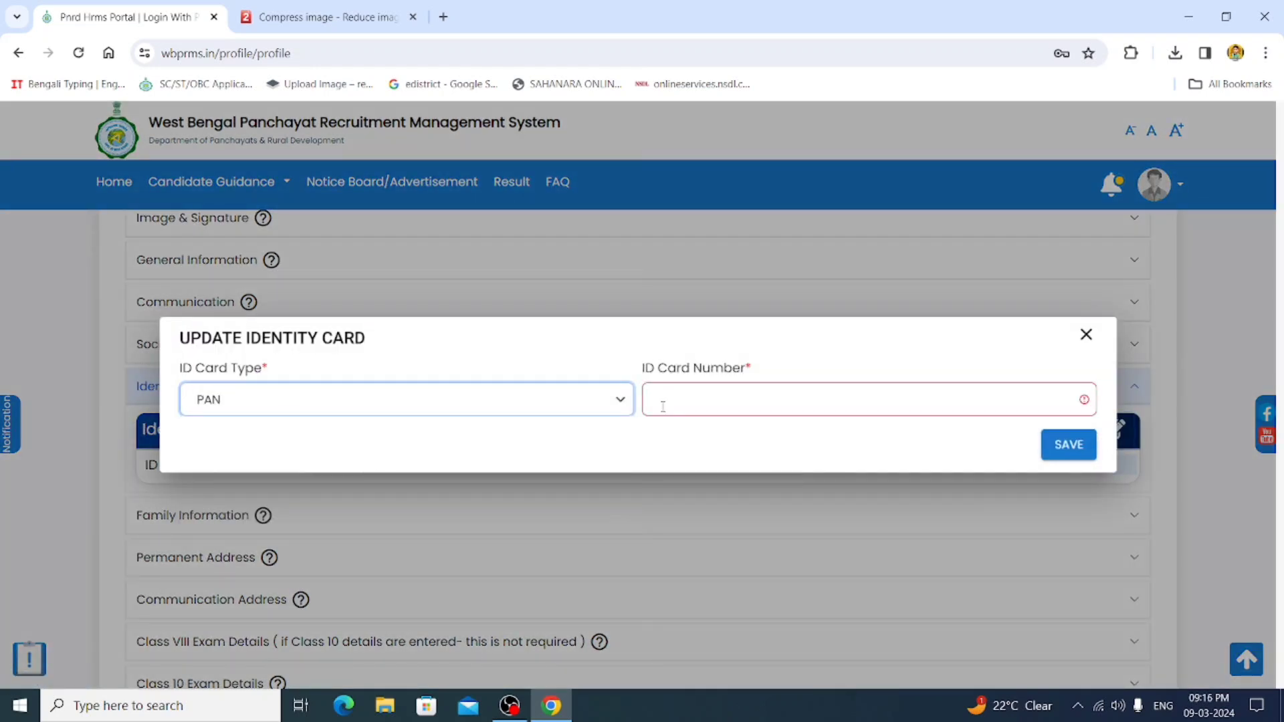
pyautogui.click(666, 400)
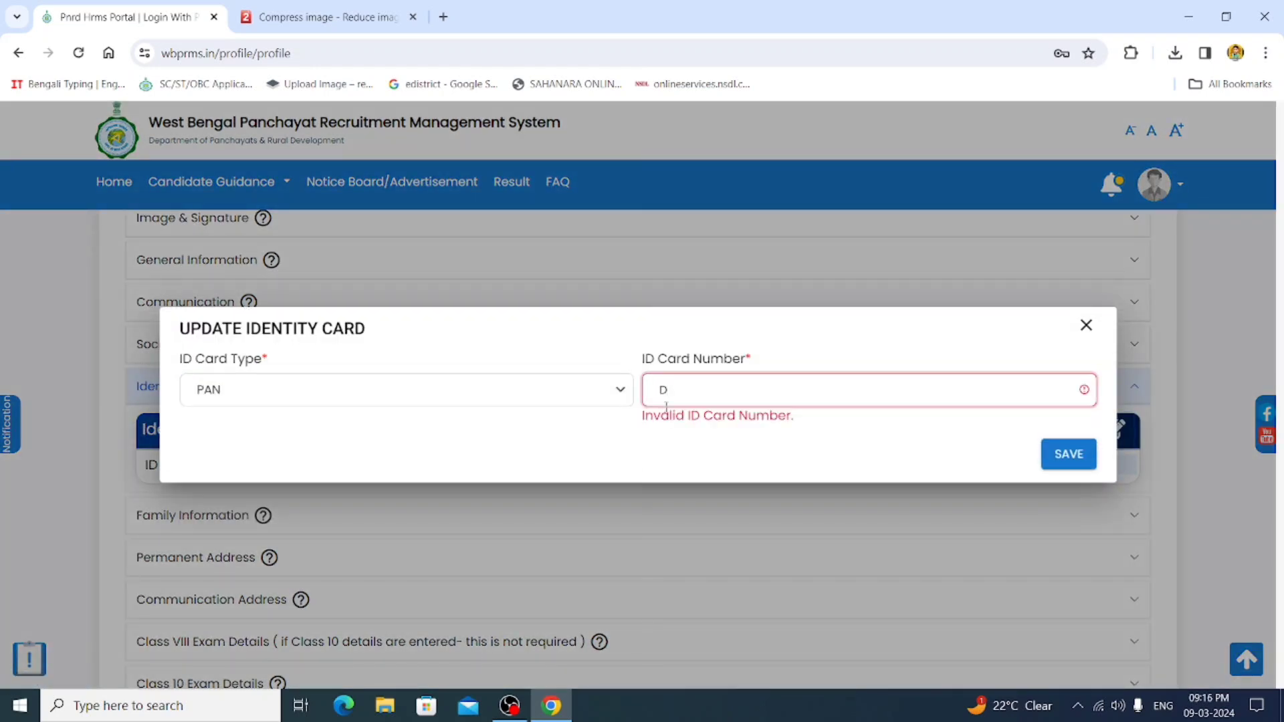
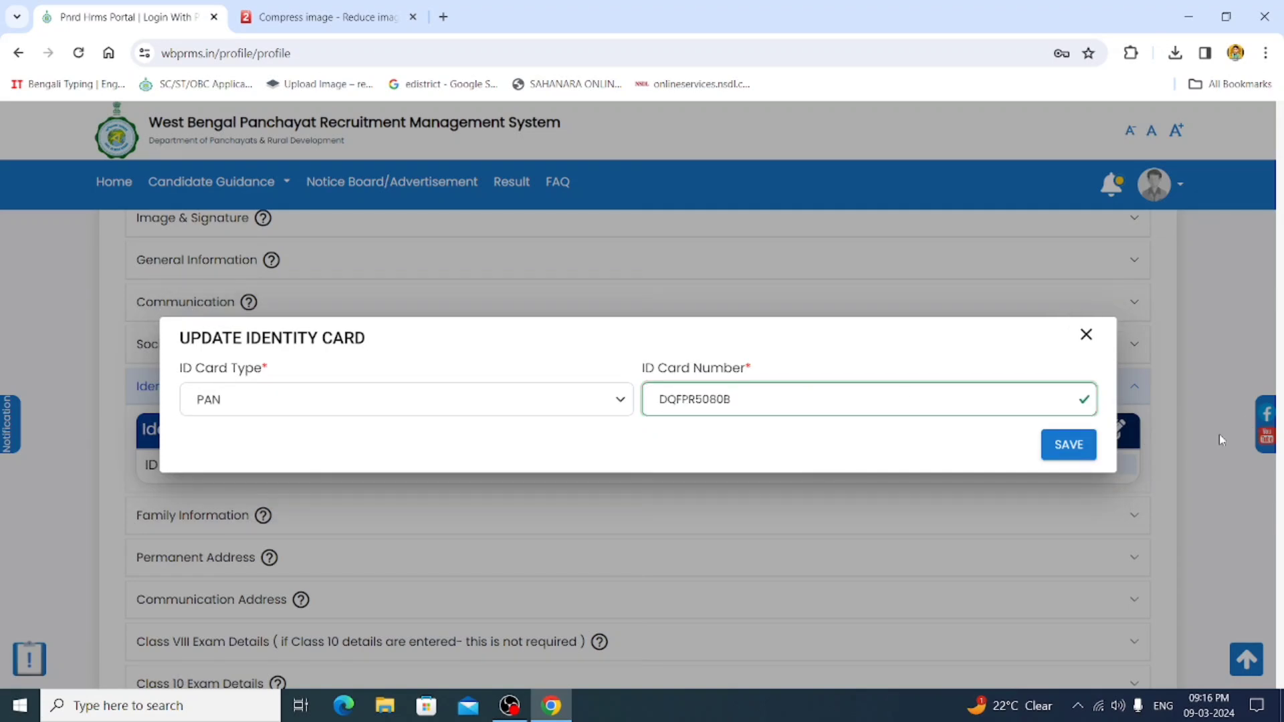
pyautogui.click(1063, 447)
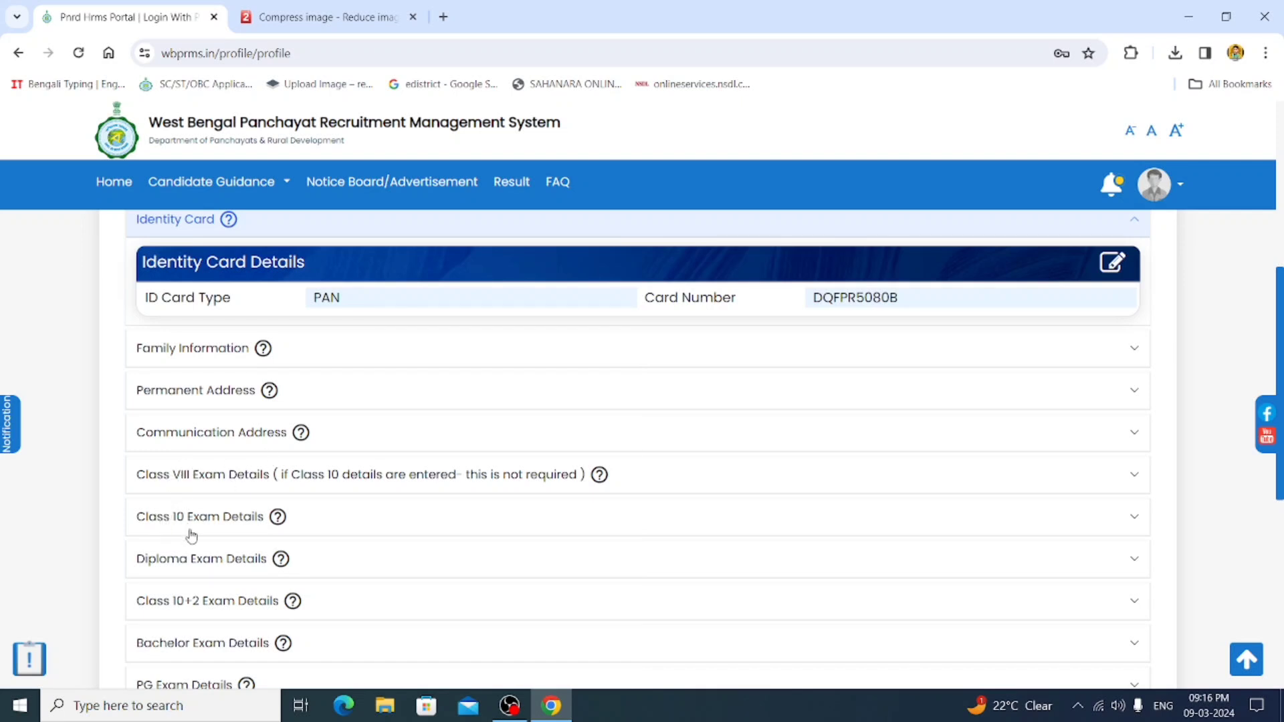
# - Expand Permanent Address and open its Update Permanent Address form
pyautogui.scroll(-1, 192, 534)
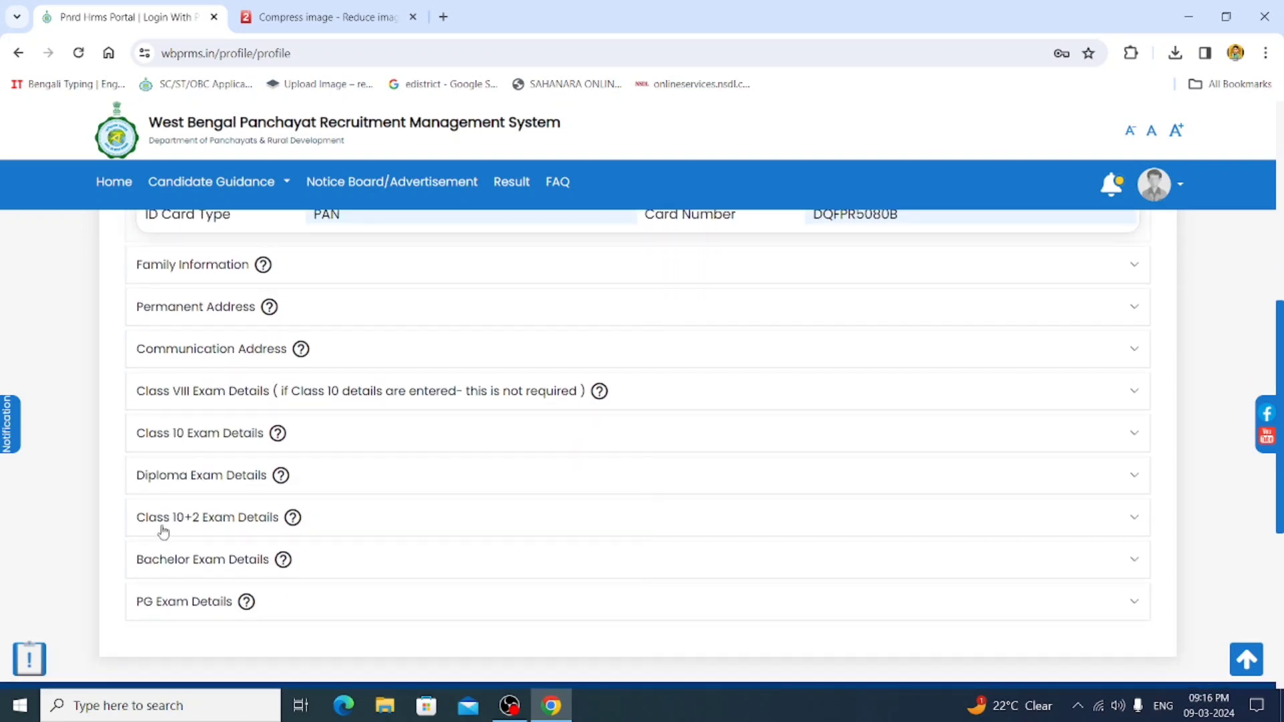
pyautogui.scroll(-1, 203, 608)
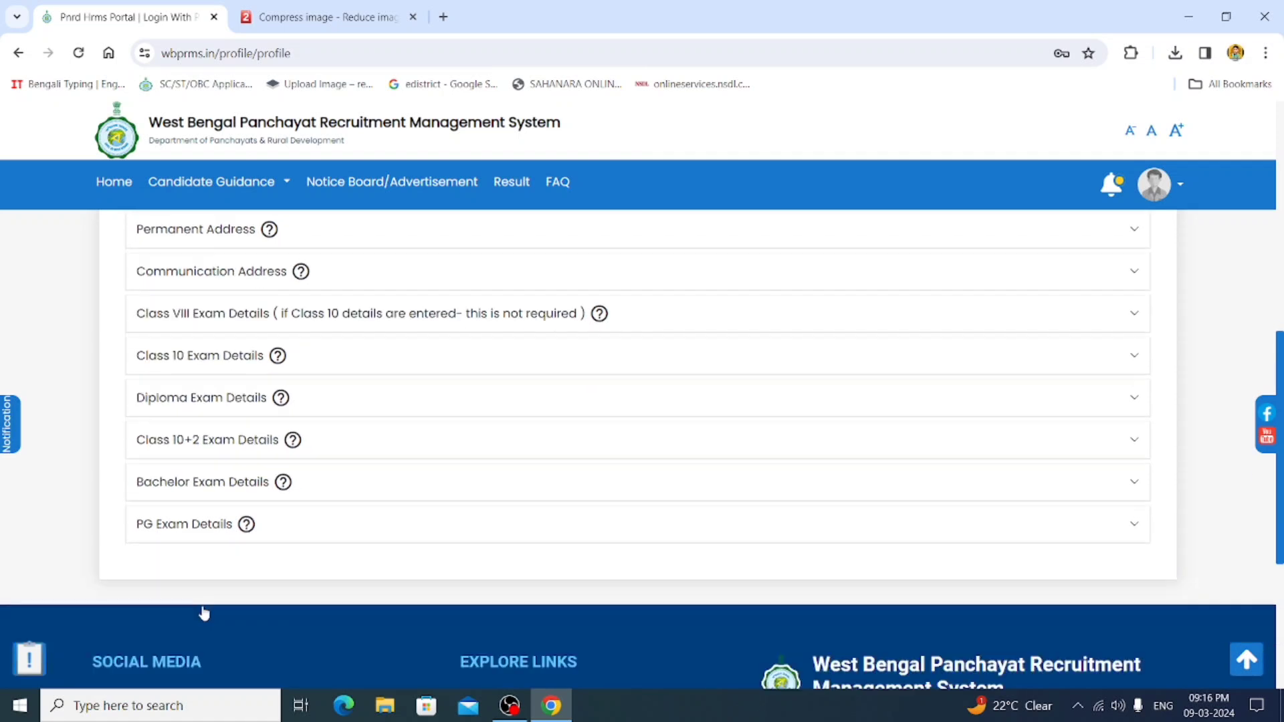
pyautogui.scroll(-1, 204, 613)
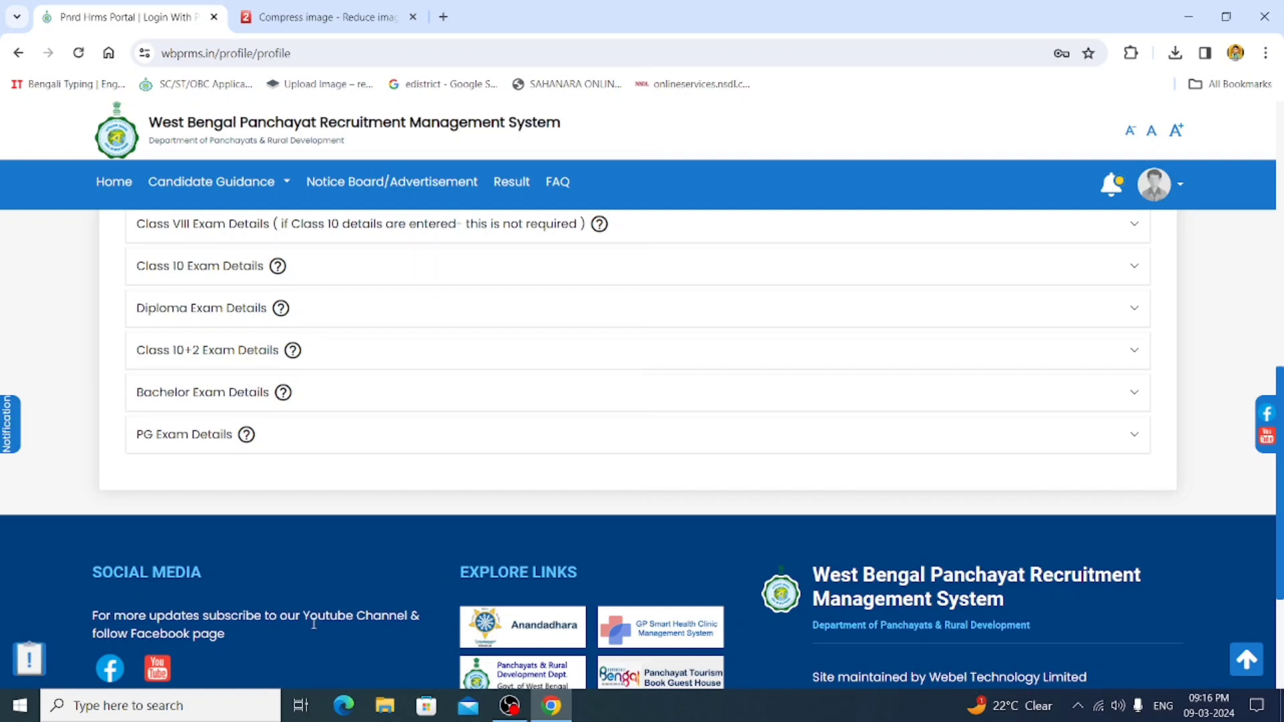
pyautogui.scroll(4, 288, 576)
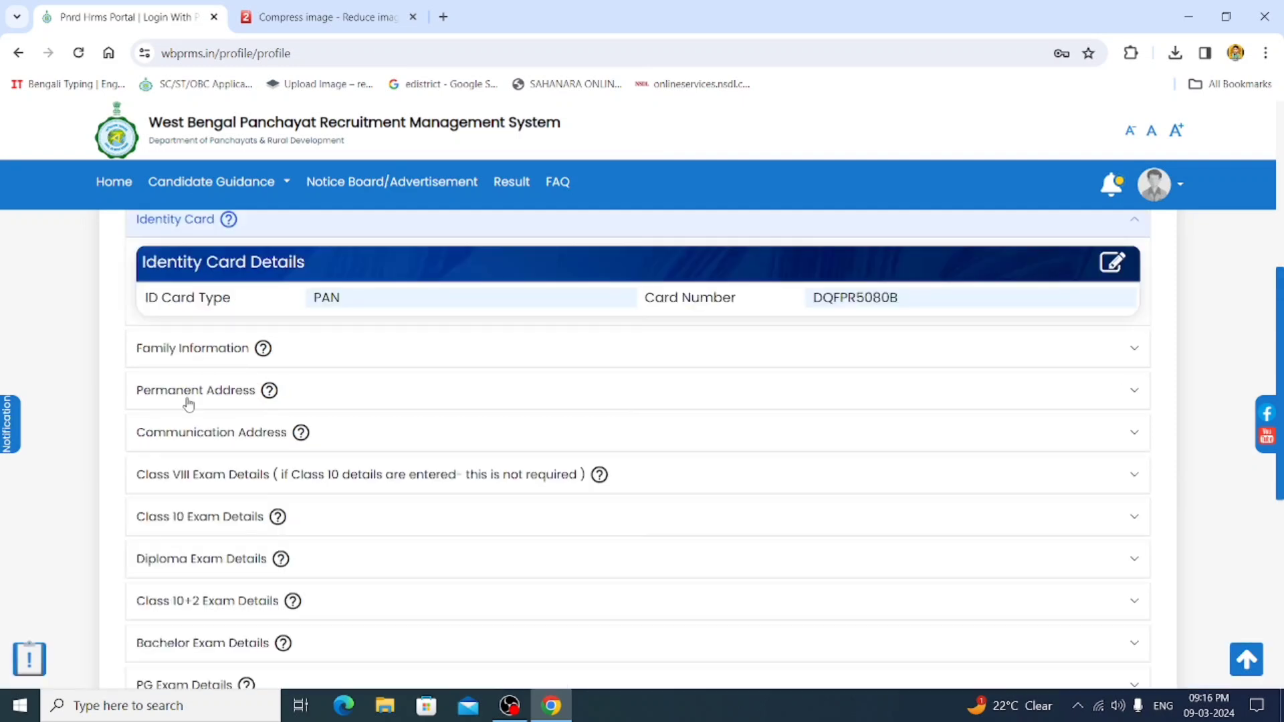
pyautogui.click(187, 393)
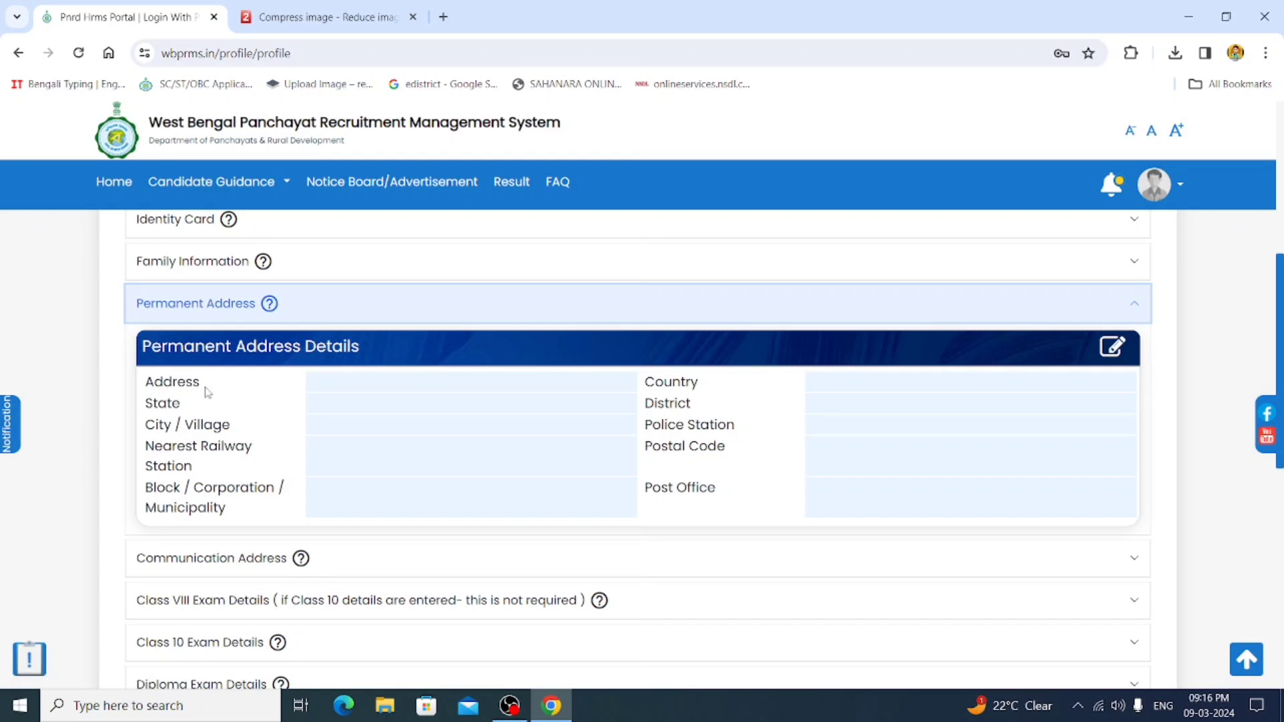
pyautogui.click(1112, 346)
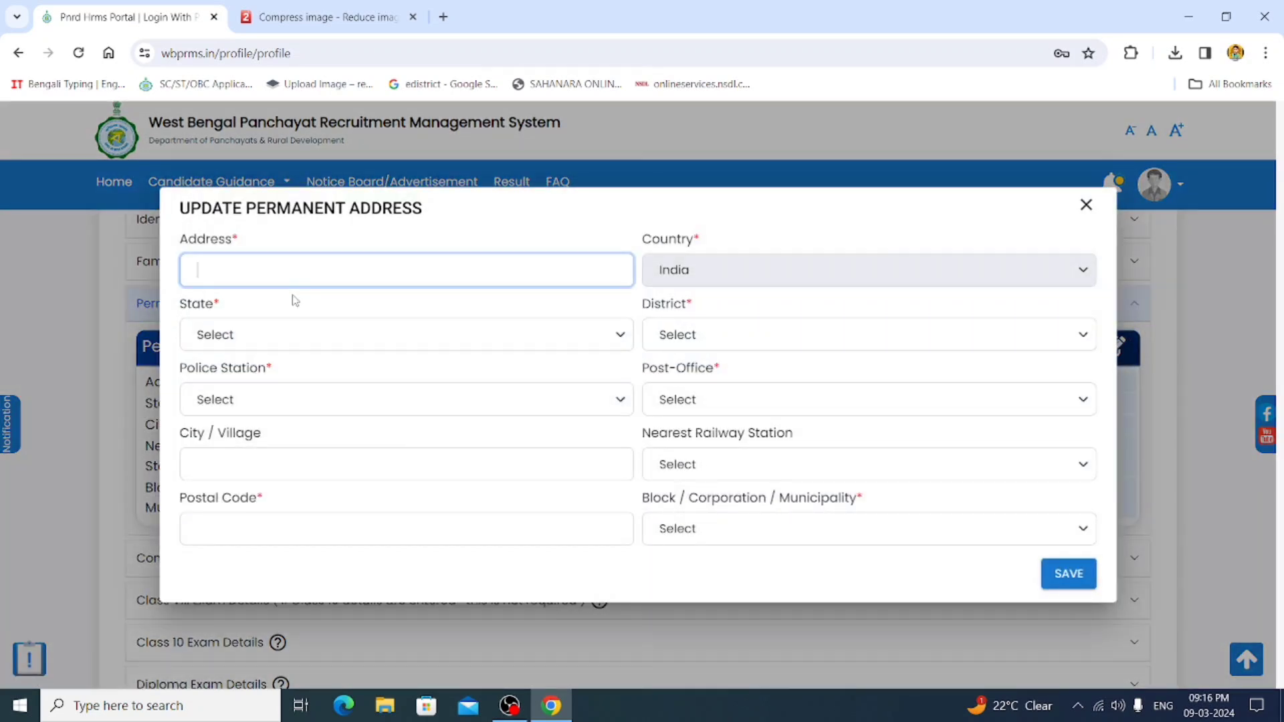